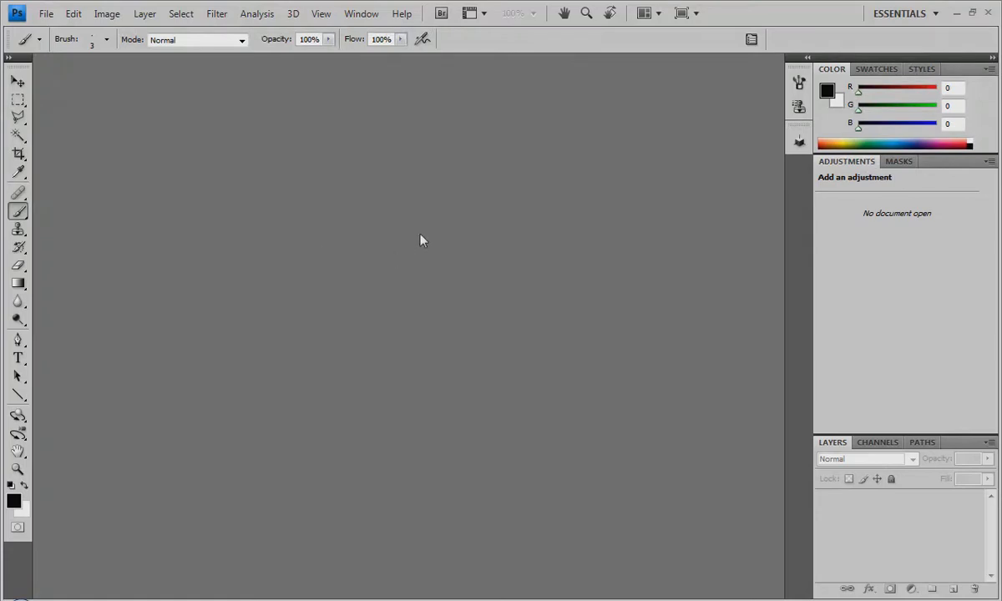
- Create a new document from the U.S. Paper preset, Letter size, 8.5 by 11 inches at 300 pixels/inch
key(ctrl+n)
drag(700, 210, 428, 130)
click(573, 179)
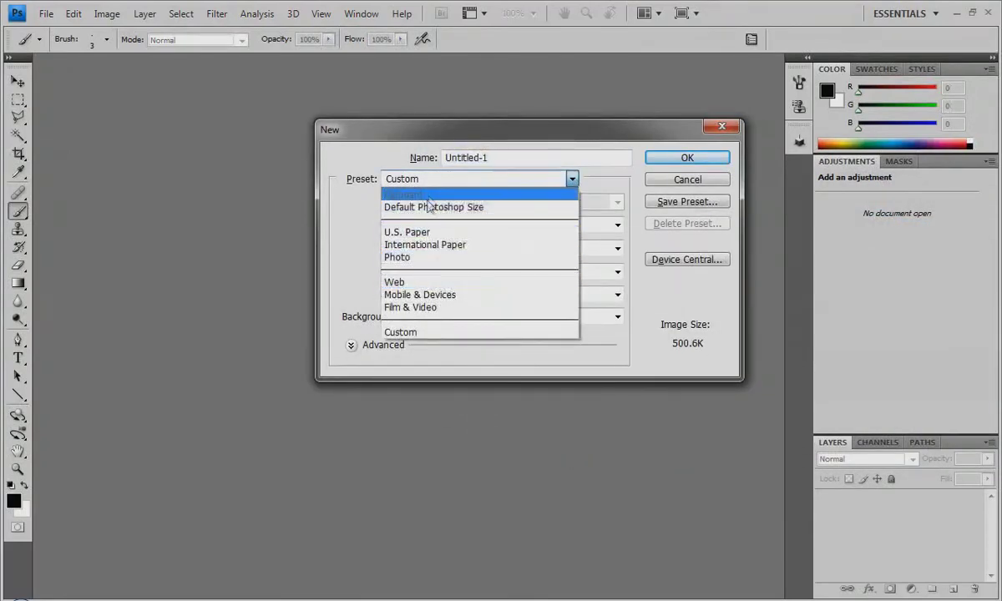
click(408, 231)
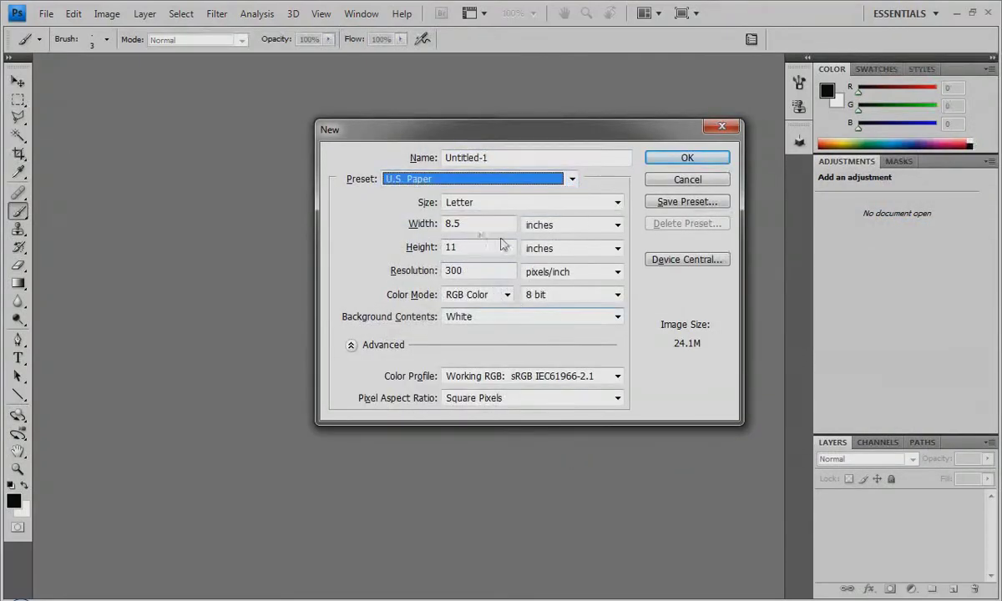
double_click(453, 271)
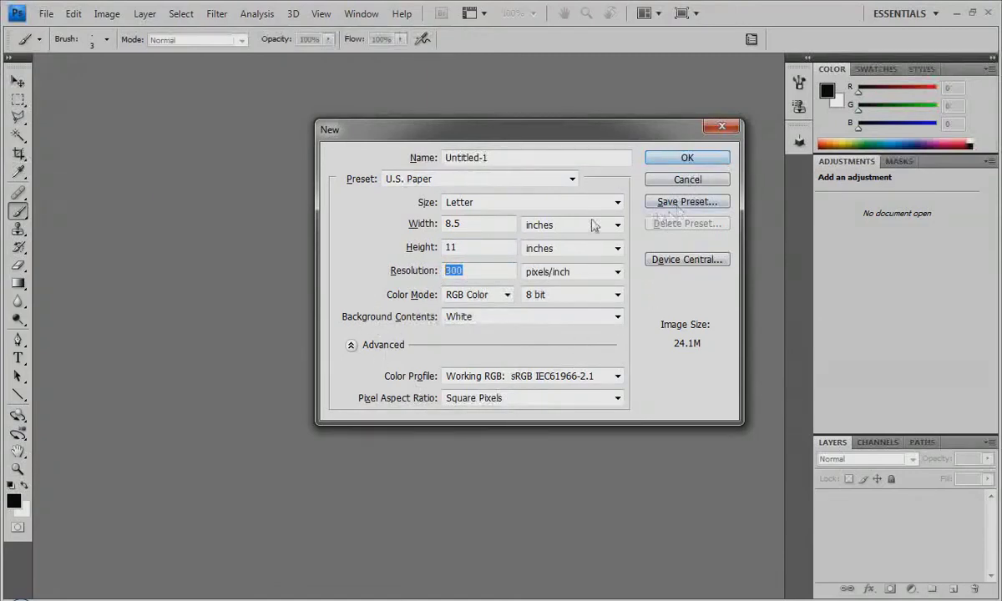
click(687, 158)
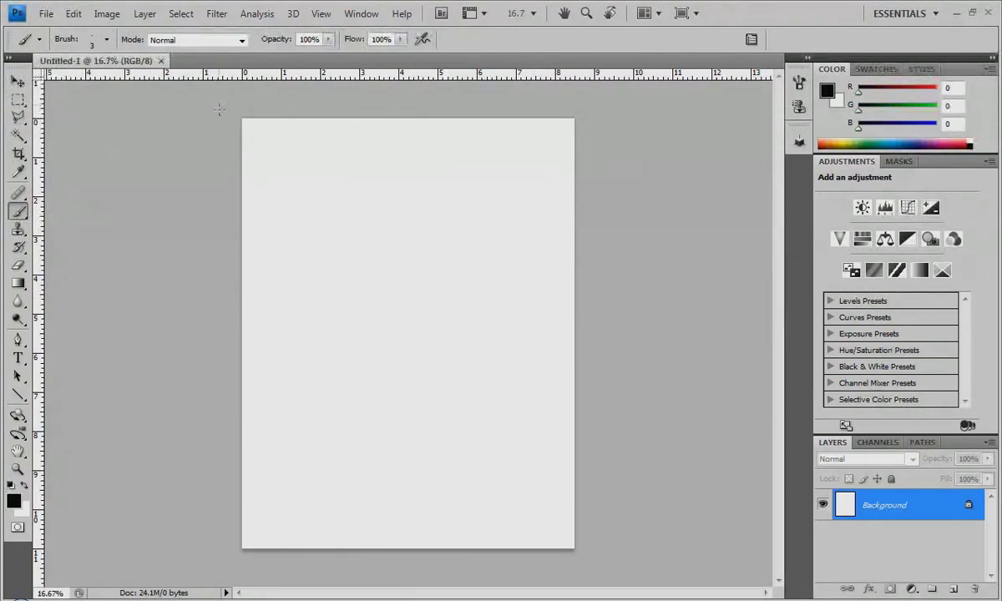
- Hide the rulers and add a new layer named Layer 1 above the background
key(ctrl+r)
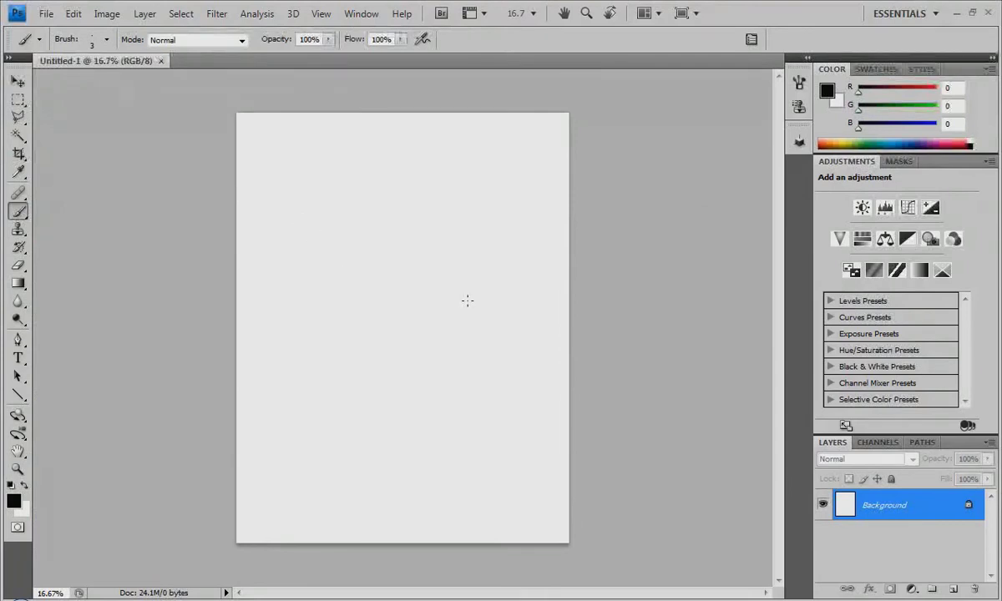
key(ctrl+1)
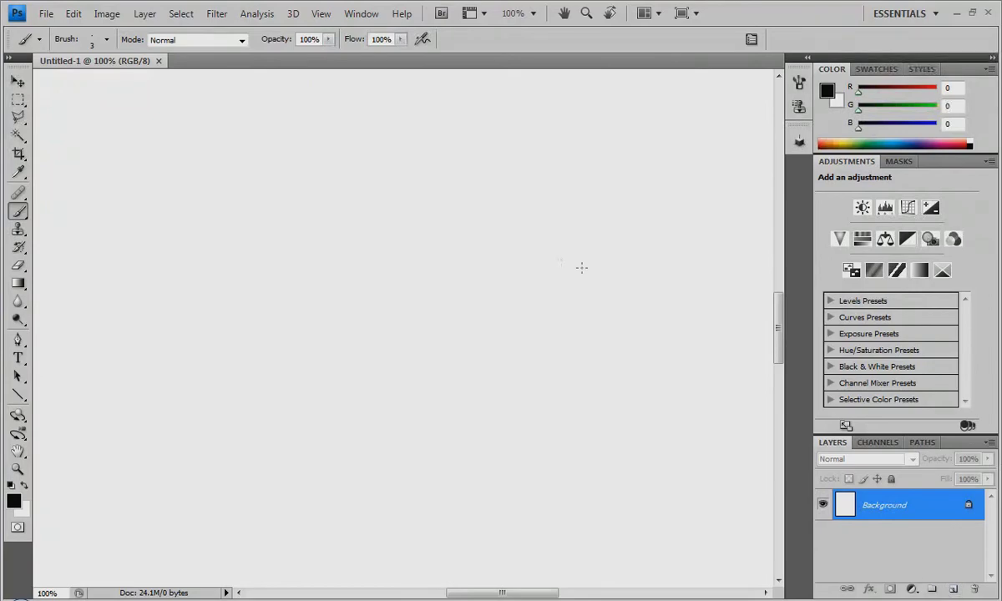
key(ctrl+shift+n)
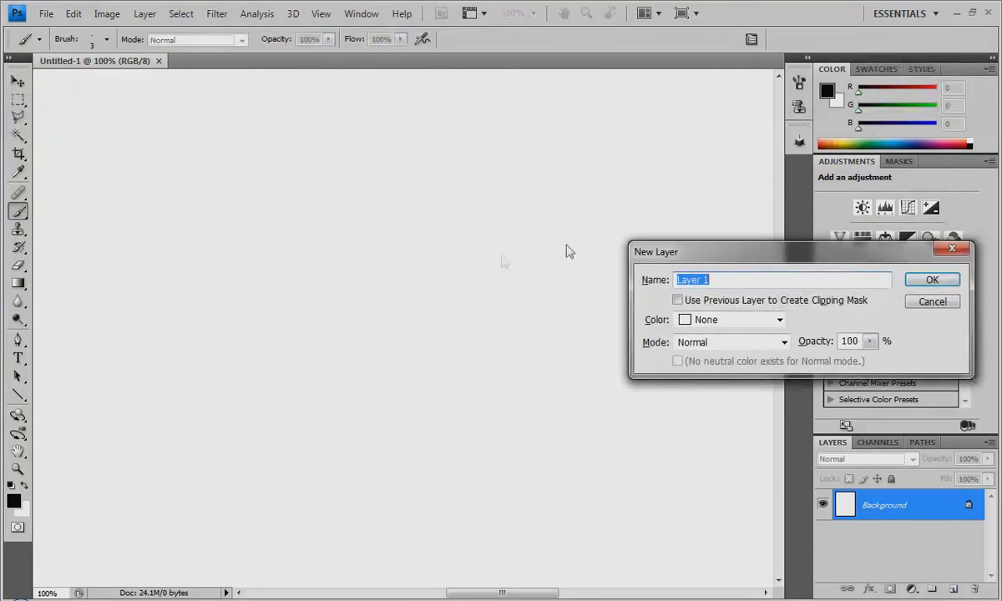
drag(694, 257, 409, 223)
click(623, 243)
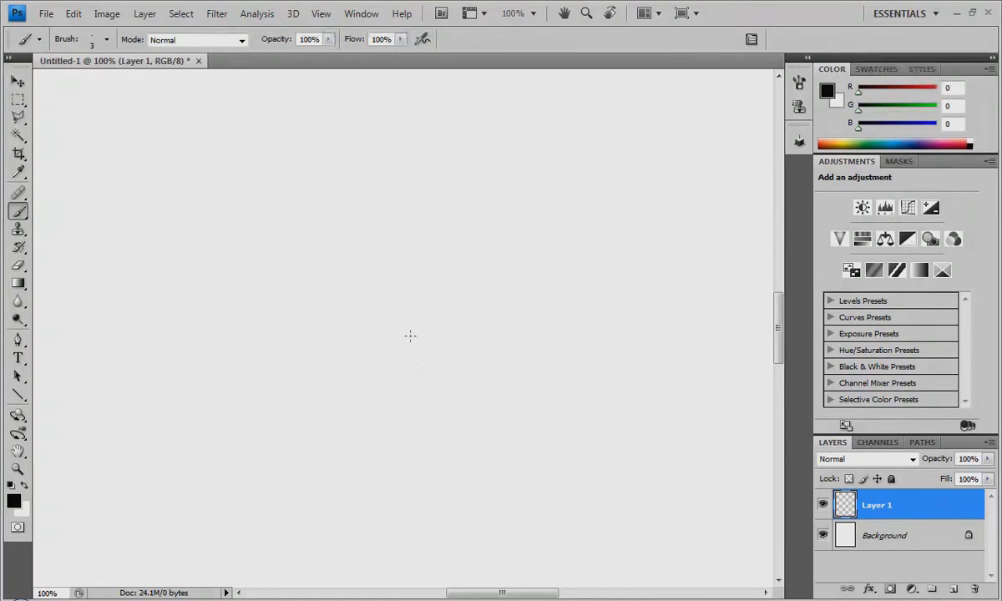
- Draw a looping test stroke with the 3 px brush and clear it from Layer 1
mouse_move(335, 330)
mouse_down()
mouse_move(510, 246)
mouse_move(426, 411)
mouse_up()
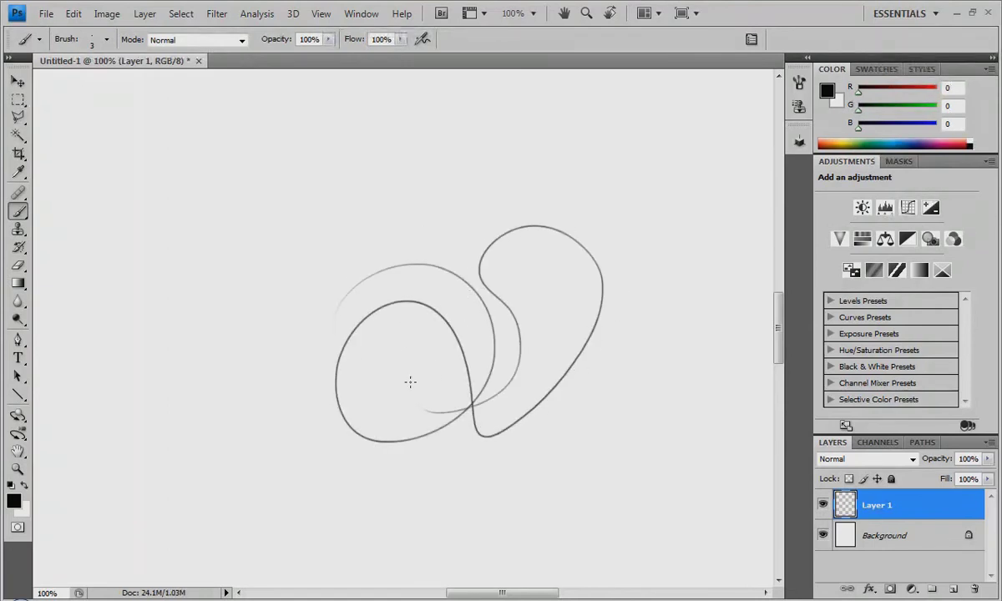
key(Delete)
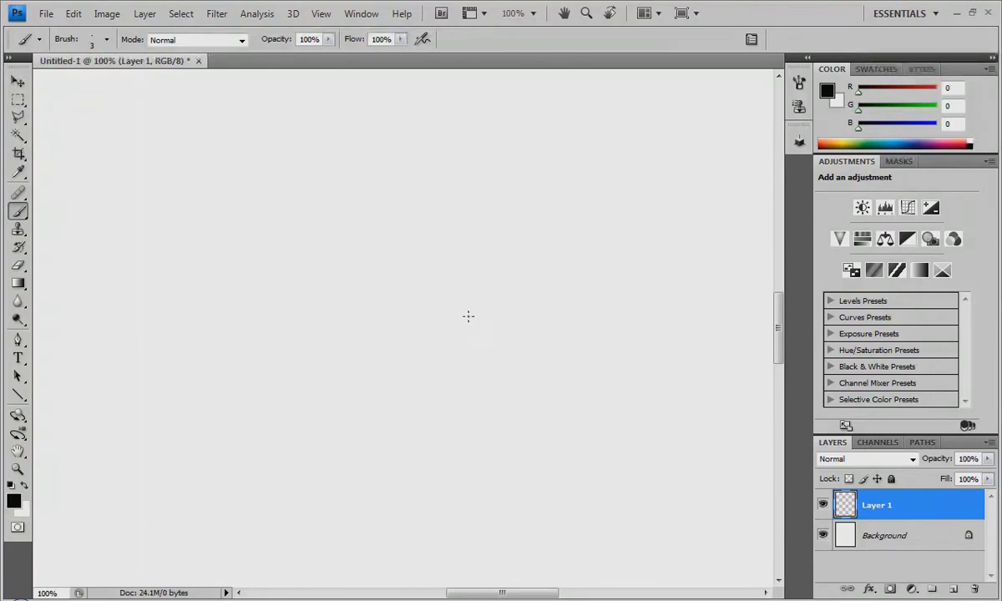
- Examine the brush's Shape Dynamics and Other Dynamics settings, and compare the stroke preview with Other Dynamics off and on
key(F5)
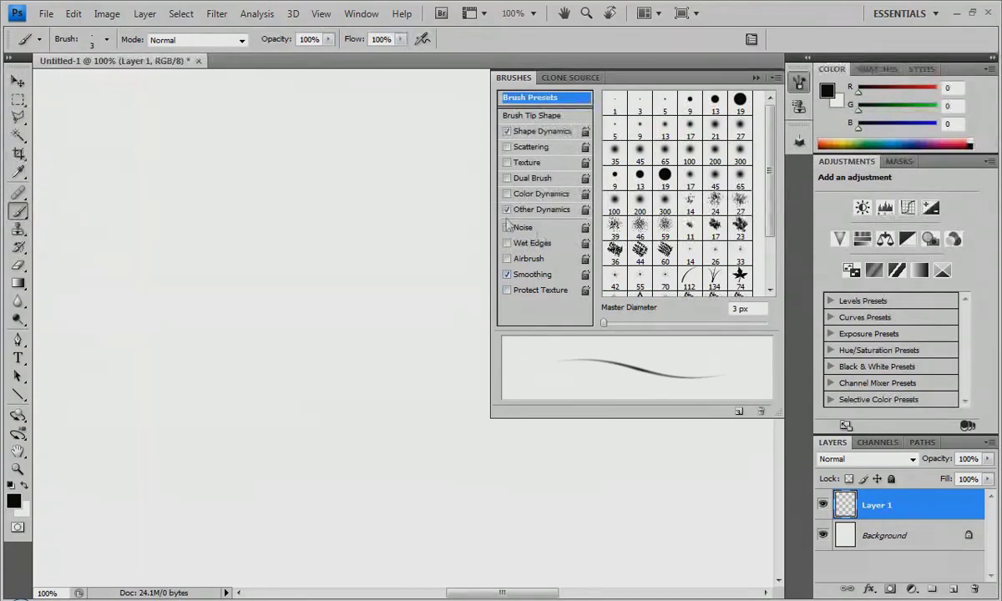
click(535, 133)
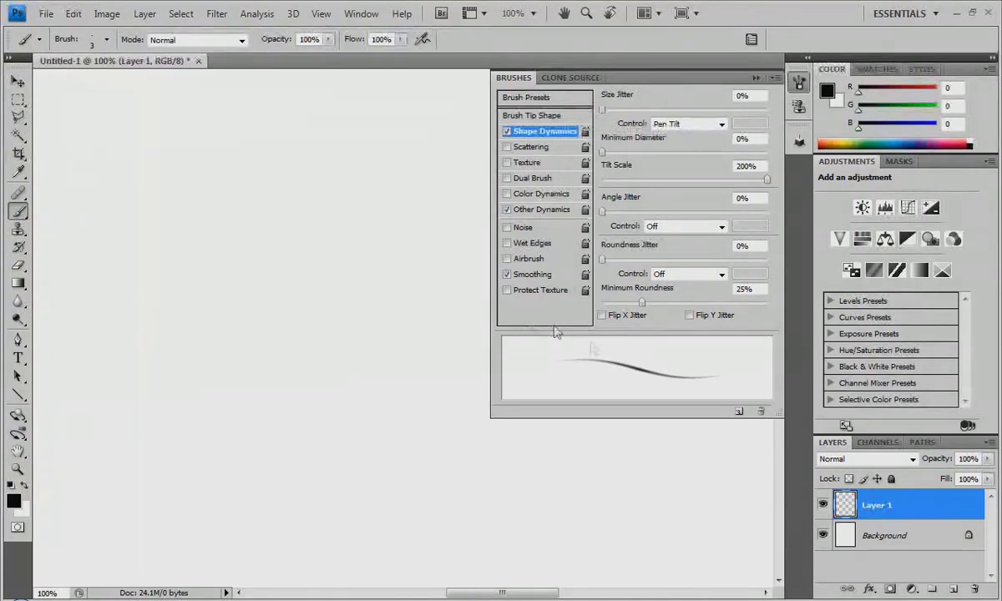
click(551, 209)
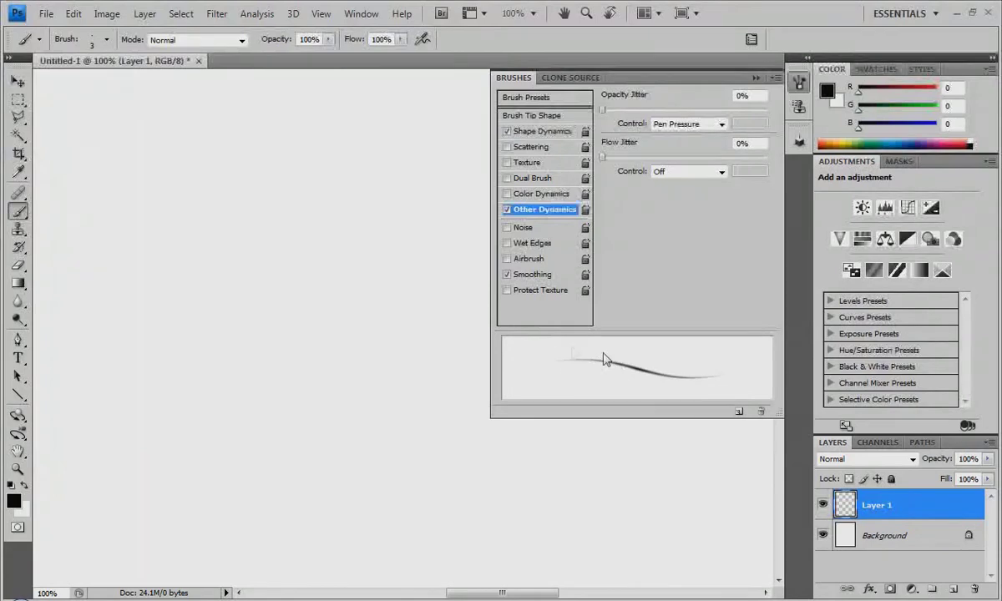
click(507, 210)
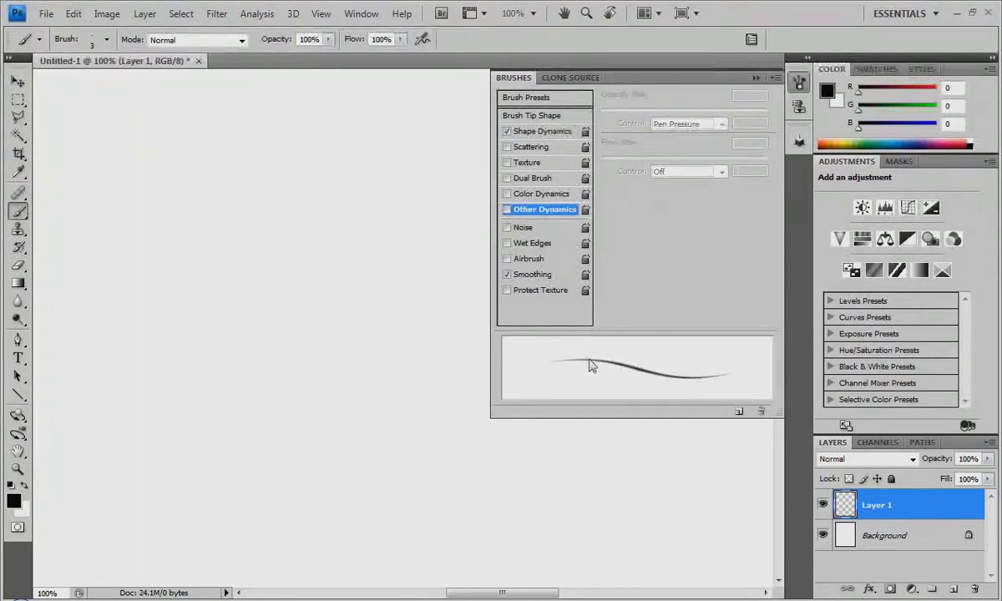
click(507, 210)
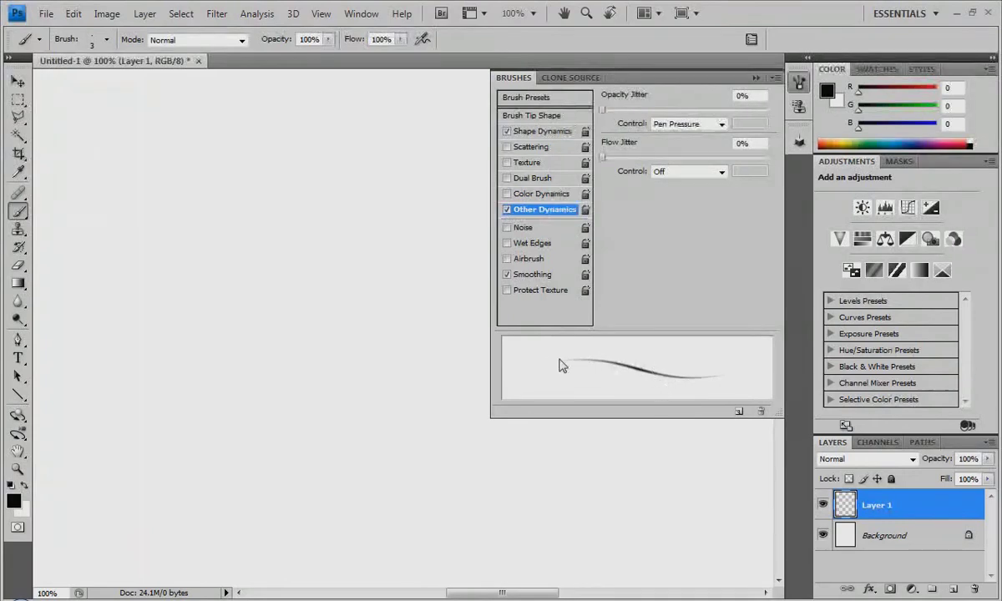
- Disable Shape Dynamics and Other Dynamics for the brush, draw a test stroke and undo it
click(507, 132)
click(507, 210)
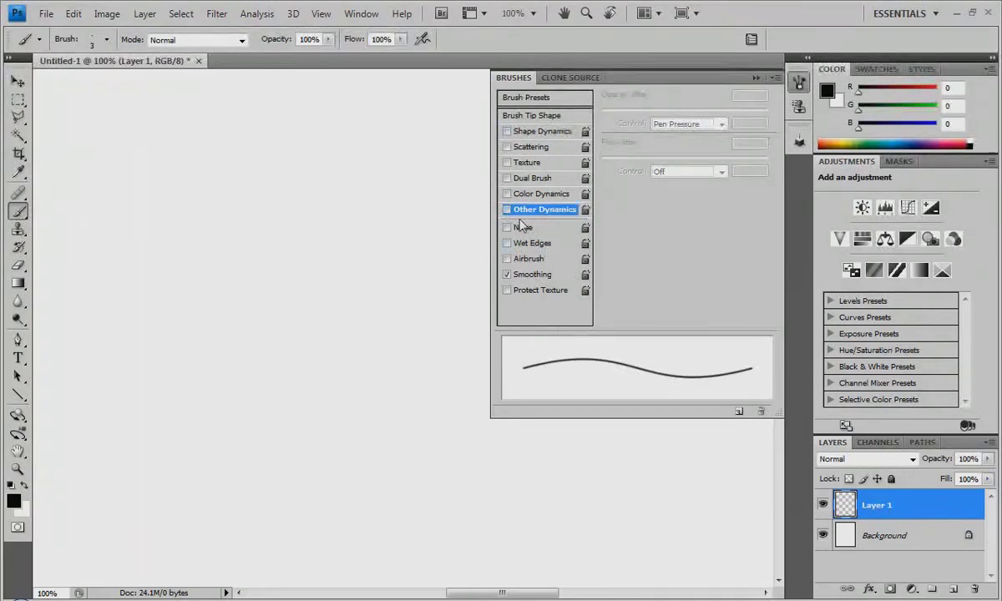
mouse_move(220, 406)
mouse_down()
mouse_move(242, 436)
mouse_move(288, 219)
mouse_move(270, 241)
mouse_up()
key(ctrl+z)
- Re-enable Shape Dynamics and Other Dynamics one at a time, drawing test strokes on the canvas with each setting
click(507, 132)
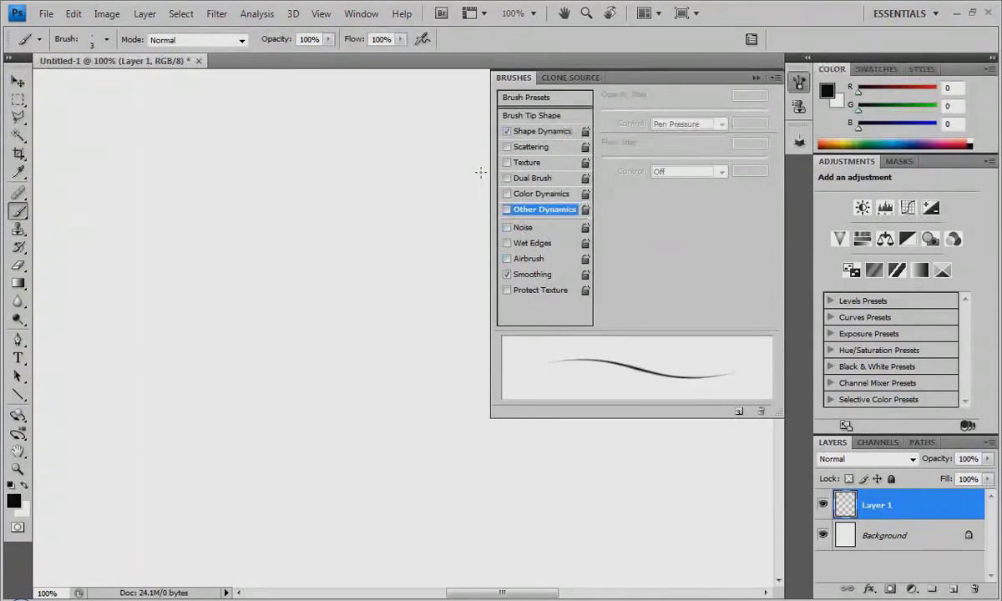
mouse_move(300, 298)
mouse_down()
mouse_move(385, 413)
mouse_move(358, 427)
mouse_move(416, 324)
mouse_move(362, 264)
mouse_move(378, 197)
mouse_move(256, 199)
mouse_move(326, 340)
mouse_up()
click(508, 210)
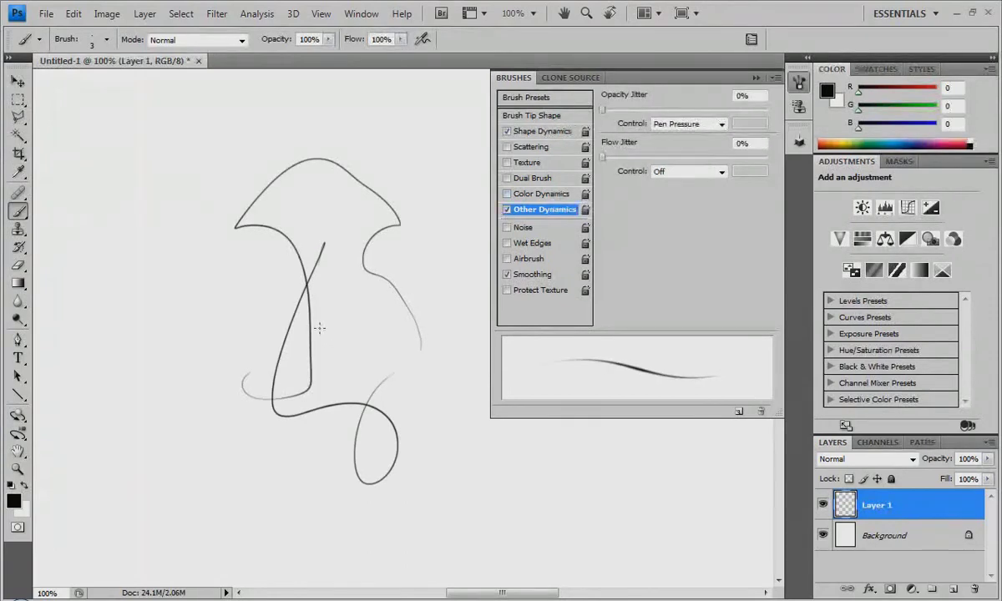
mouse_move(332, 345)
mouse_down()
mouse_move(381, 243)
mouse_move(432, 185)
mouse_move(437, 384)
mouse_move(381, 408)
mouse_move(368, 278)
mouse_up()
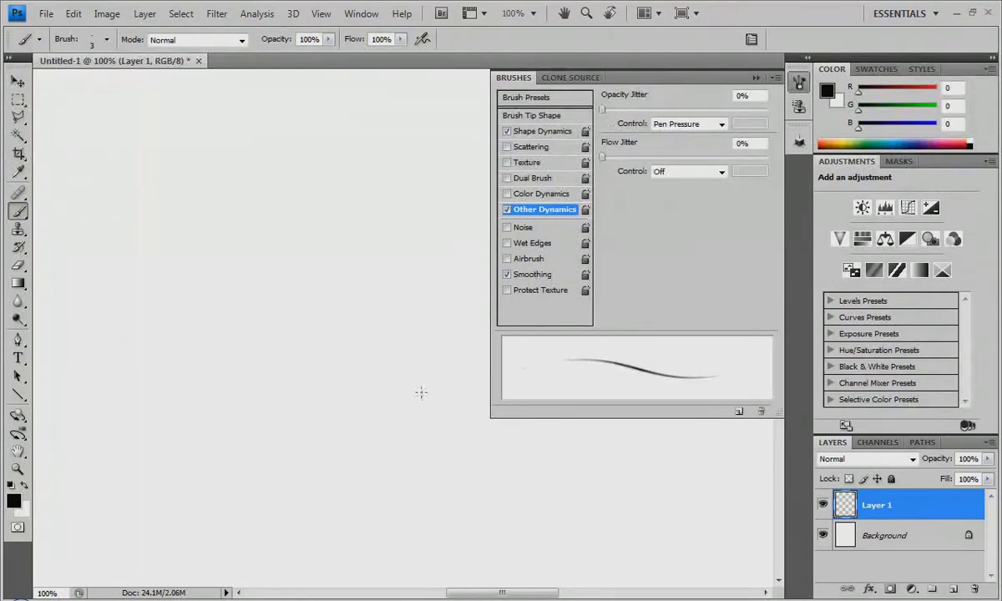
- Try brush tip spacings of 1% and 154% on the 3 px brush, drawing and undoing dotted test strokes
click(526, 117)
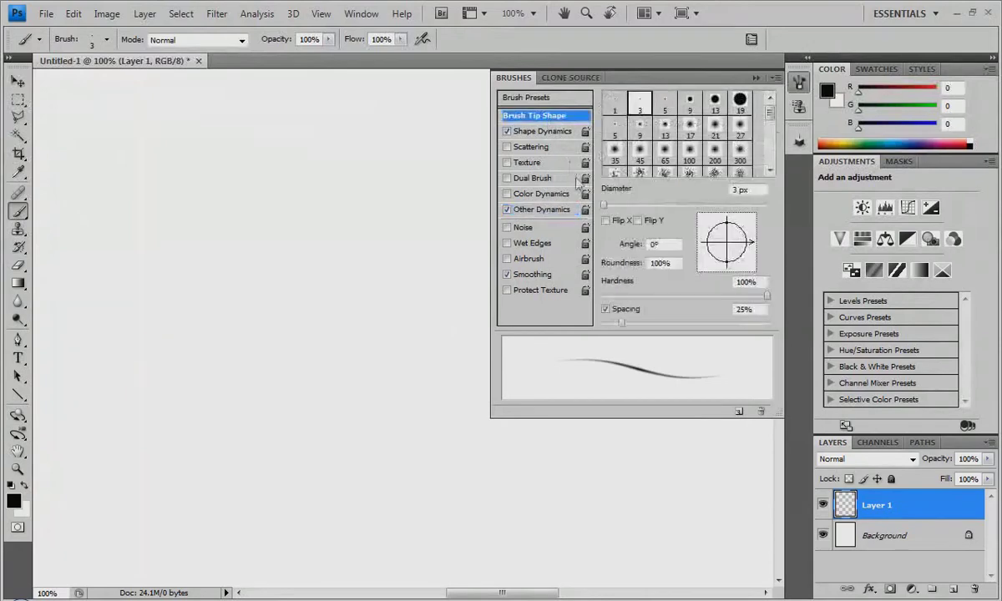
drag(622, 326, 592, 328)
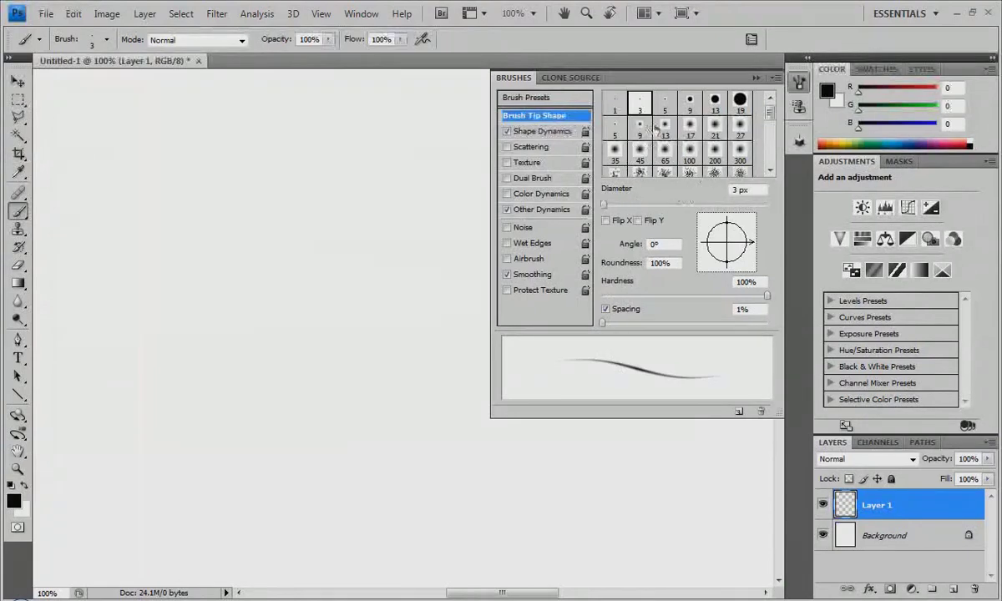
drag(605, 324, 707, 332)
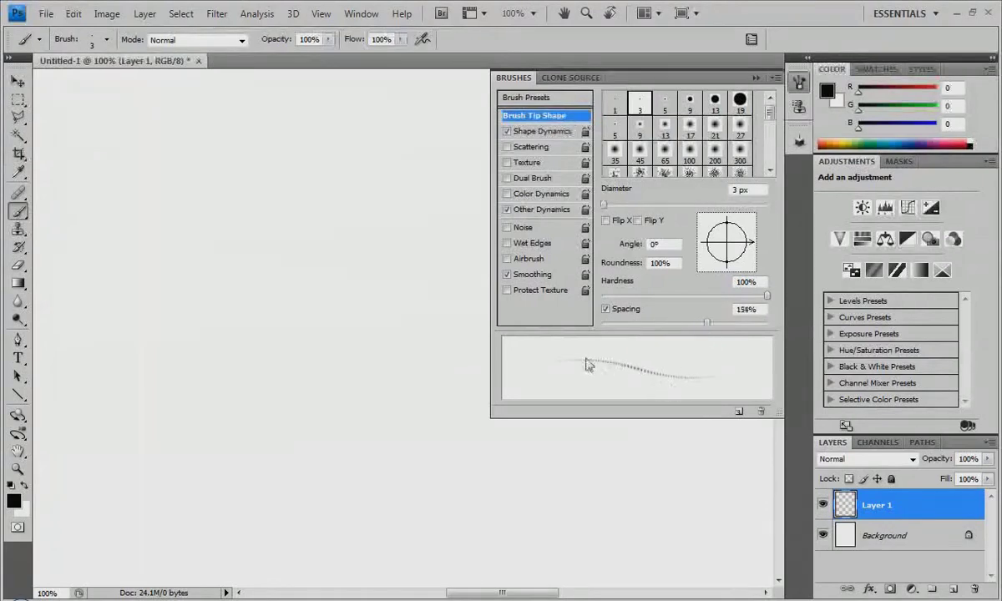
mouse_move(334, 248)
mouse_down()
mouse_move(301, 380)
mouse_move(403, 448)
mouse_up()
mouse_move(397, 494)
mouse_down()
mouse_move(288, 284)
mouse_move(367, 195)
mouse_up()
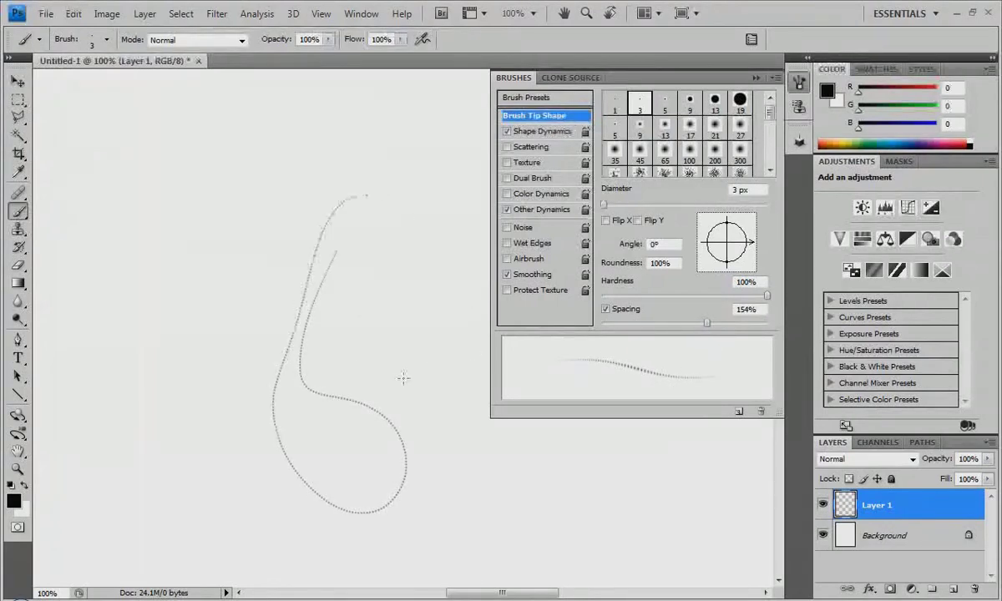
key(ctrl+alt+z)
key(ctrl+alt+z)
- Test the 24 px textured brush tip at 89% spacing with one stroke, undo it and set the spacing to 1%
click(640, 170)
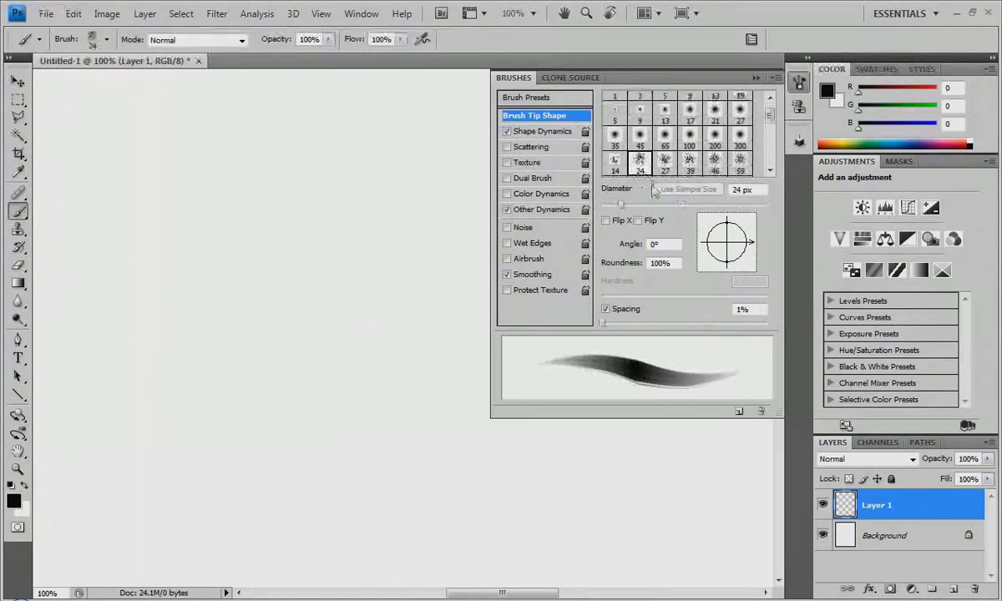
drag(603, 324, 674, 324)
mouse_move(386, 277)
mouse_down()
mouse_move(297, 339)
mouse_move(302, 219)
mouse_up()
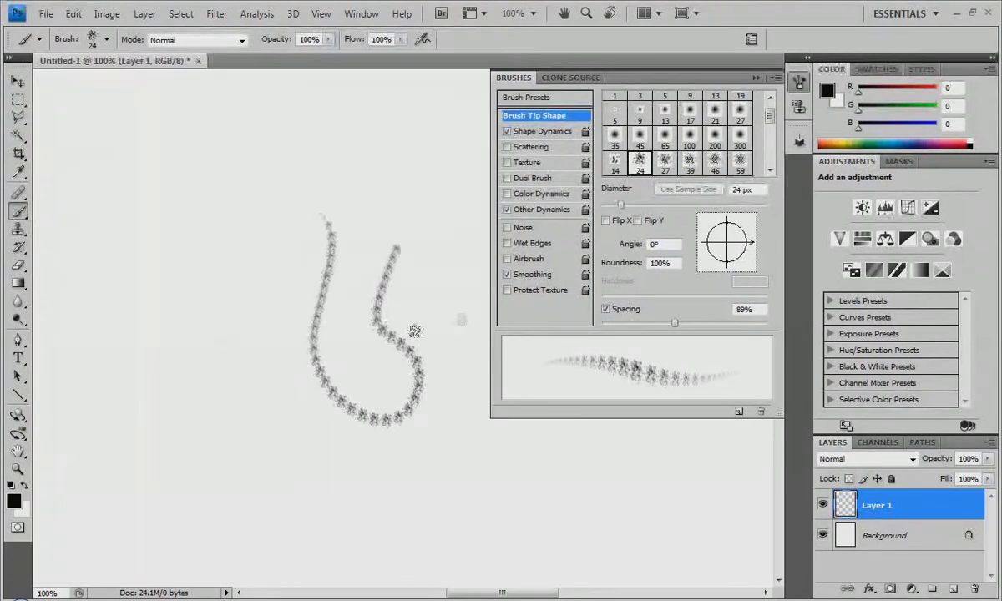
key(ctrl+z)
drag(673, 325, 593, 335)
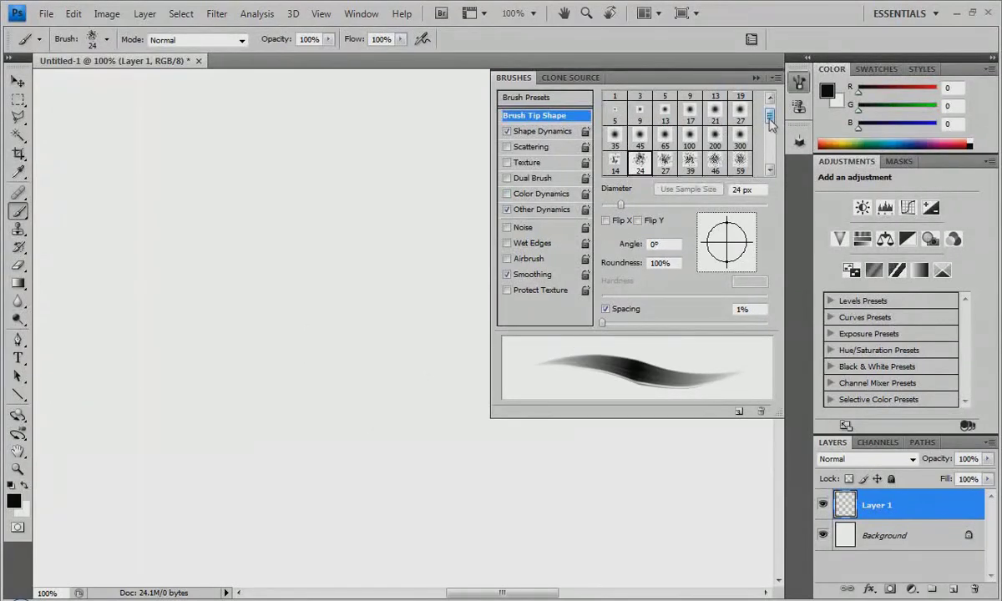
- Reselect the hard 3 px brush tip, scribble test strokes of varying pressure, close the brush settings and clear the layer
scroll(771, 124, up, 1)
click(640, 100)
mouse_move(366, 240)
mouse_down()
mouse_move(384, 226)
mouse_move(397, 300)
mouse_move(347, 326)
mouse_move(358, 269)
mouse_move(295, 206)
mouse_move(293, 267)
mouse_move(359, 213)
mouse_move(336, 458)
mouse_move(350, 501)
mouse_move(467, 267)
mouse_up()
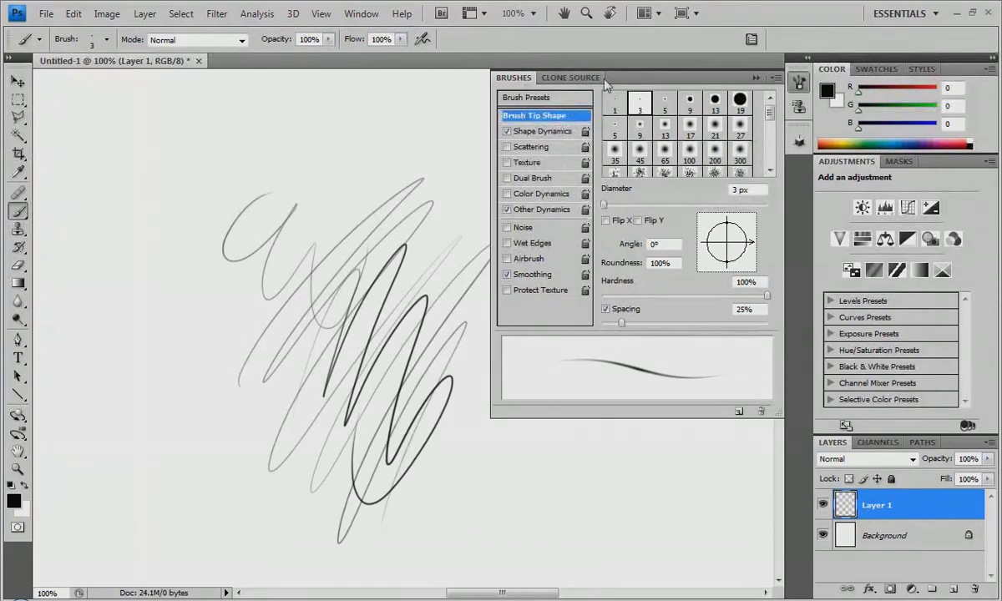
click(756, 77)
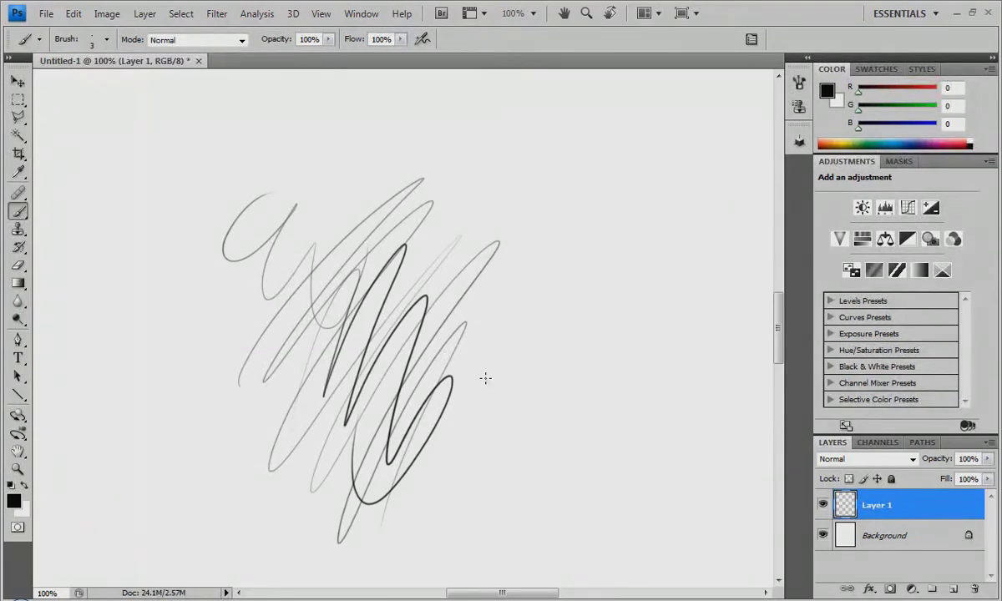
key(ctrl+a)
key(Delete)
- Draw several long curved practice strokes across the canvas and clear them from Layer 1
drag(504, 115, 394, 537)
drag(496, 163, 367, 467)
drag(544, 195, 425, 415)
mouse_move(592, 182)
mouse_down()
mouse_move(455, 414)
mouse_move(430, 482)
mouse_up()
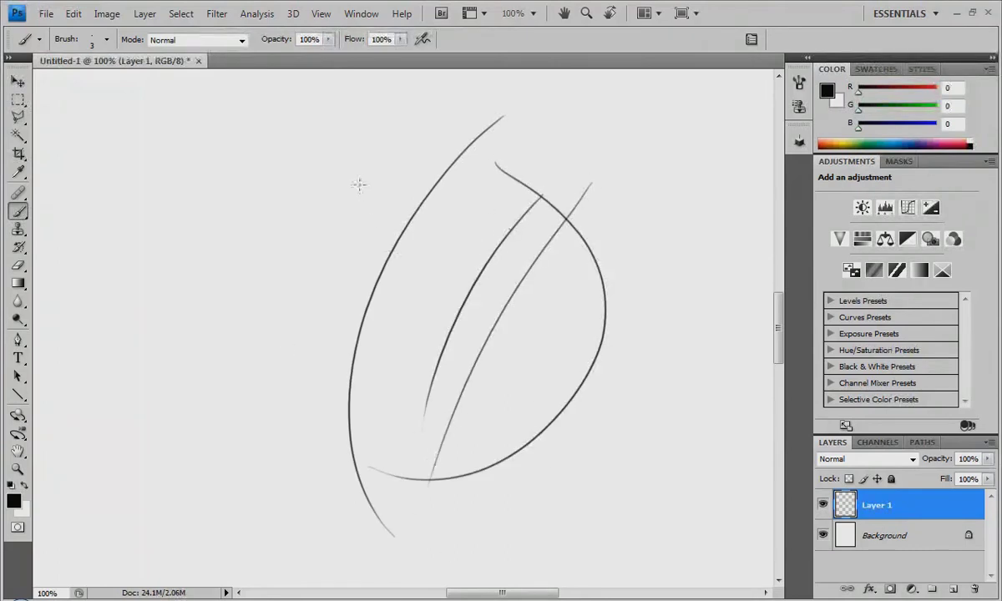
mouse_move(356, 191)
mouse_down()
mouse_move(356, 288)
mouse_move(346, 255)
mouse_move(373, 320)
mouse_move(348, 233)
mouse_move(369, 309)
mouse_move(356, 221)
mouse_move(367, 178)
mouse_move(358, 274)
mouse_up()
key(ctrl+a)
key(Delete)
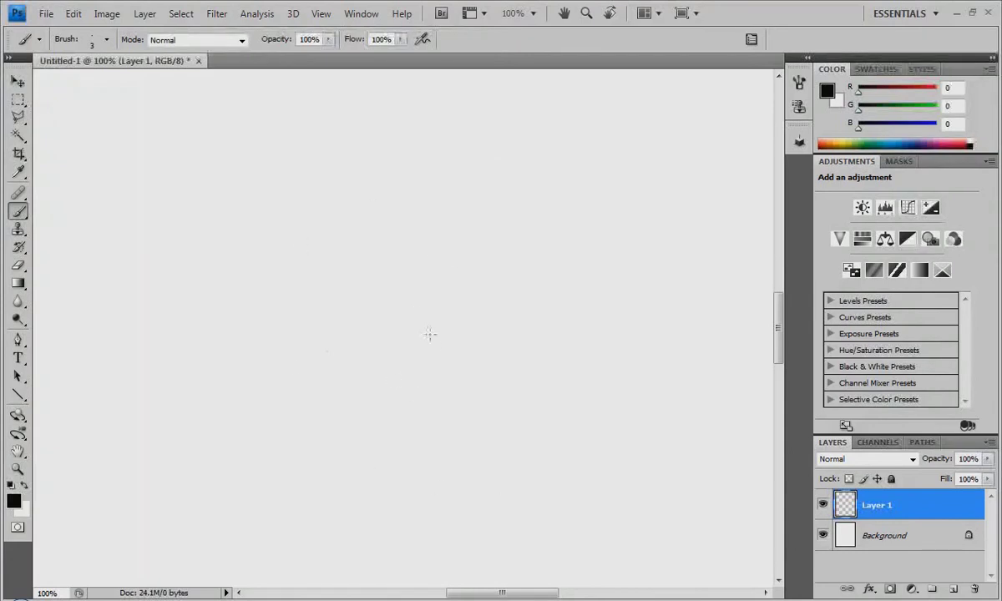
- Compare wavy strokes drawn with the 3 px and 2 px brush sizes, and clear them from Layer 1
key(ctrl+plus)
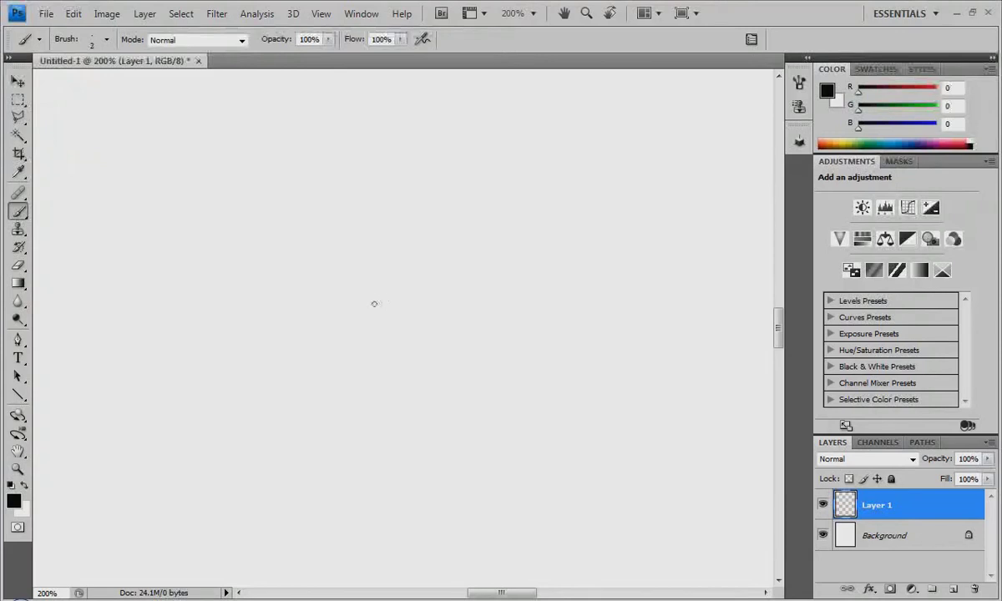
mouse_move(435, 197)
mouse_down()
mouse_move(431, 331)
mouse_move(470, 357)
mouse_move(485, 311)
mouse_move(537, 359)
mouse_move(496, 385)
mouse_move(447, 437)
mouse_up()
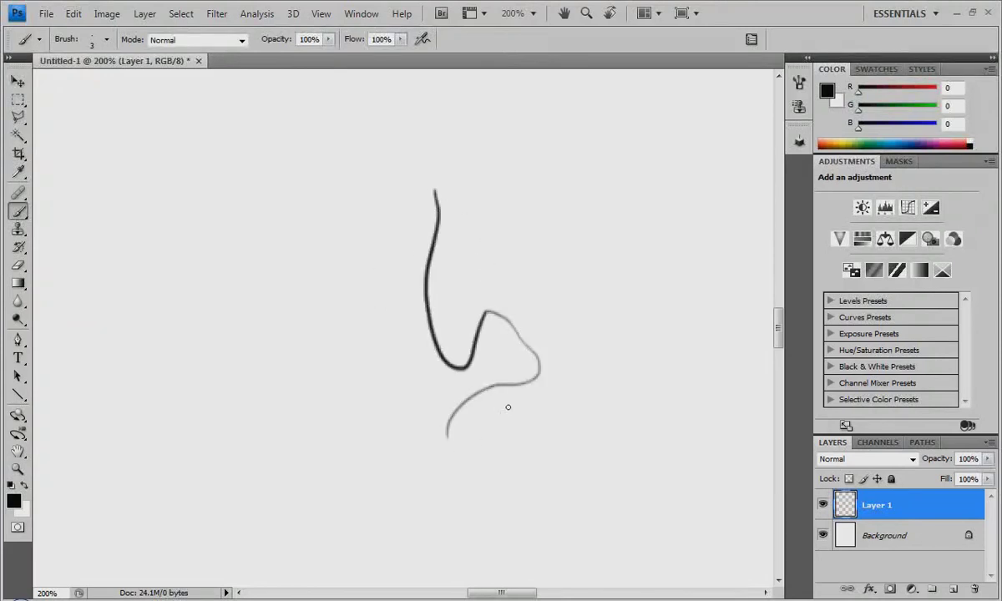
key(bracketleft)
mouse_move(321, 217)
mouse_down()
mouse_move(316, 279)
mouse_move(405, 479)
mouse_move(354, 331)
mouse_move(373, 240)
mouse_up()
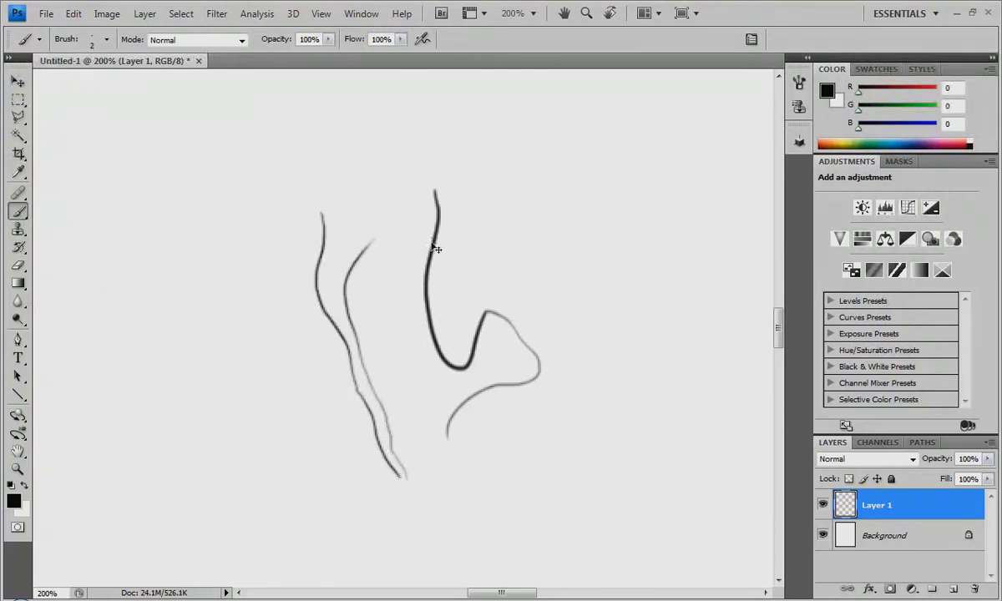
key(ctrl+a)
key(Delete)
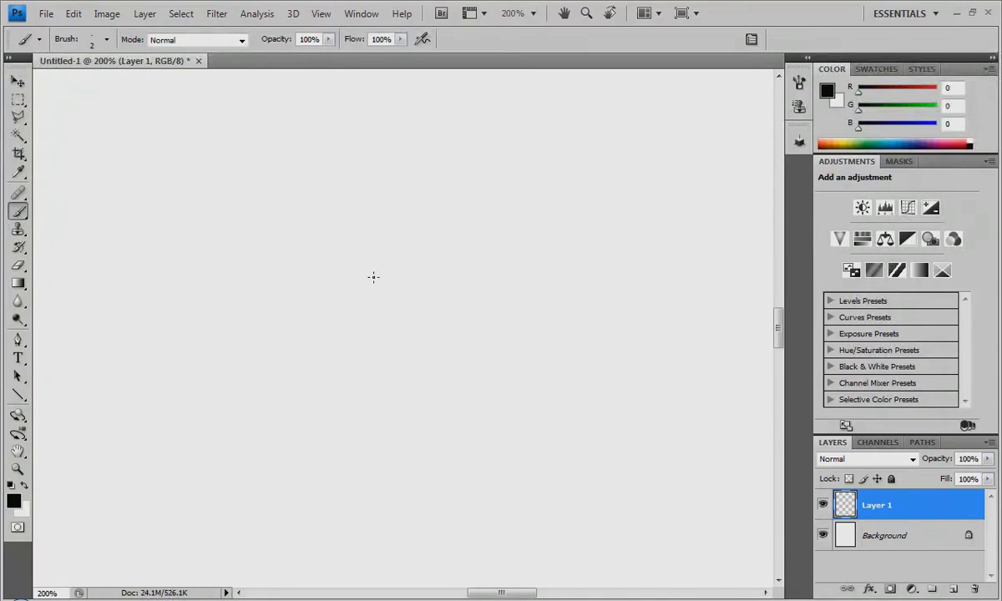
- Draw and undo a long test stroke, and sketch a small angular four-sided outline near the middle of the canvas
mouse_move(396, 167)
mouse_down()
mouse_move(465, 224)
mouse_move(345, 443)
mouse_up()
key(ctrl+z)
mouse_move(394, 359)
mouse_down()
mouse_move(429, 312)
mouse_move(391, 348)
mouse_move(475, 290)
mouse_move(439, 304)
mouse_move(472, 308)
mouse_move(494, 323)
mouse_move(483, 330)
mouse_move(447, 312)
mouse_move(507, 336)
mouse_up()
mouse_move(401, 361)
mouse_down()
mouse_move(486, 358)
mouse_move(522, 332)
mouse_up()
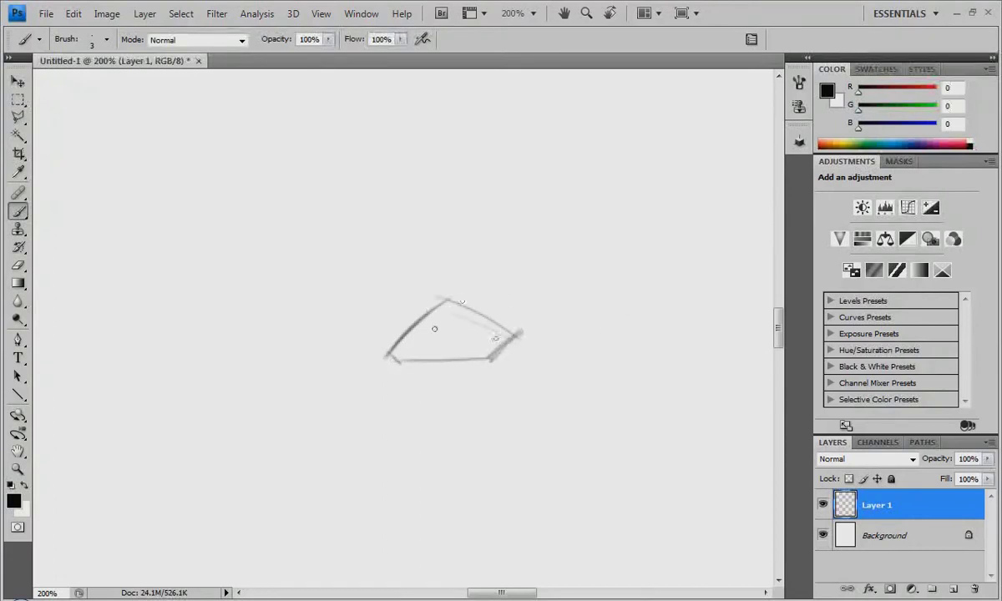
- Sketch a loose, angled eyebrow outline above the four-sided eye shape on Layer 1
mouse_move(347, 277)
mouse_down()
mouse_move(368, 289)
mouse_move(434, 248)
mouse_move(463, 244)
mouse_move(485, 266)
mouse_up()
mouse_move(411, 279)
mouse_down()
mouse_move(493, 258)
mouse_move(549, 278)
mouse_up()
drag(455, 236, 549, 285)
mouse_move(345, 274)
mouse_down()
mouse_move(366, 289)
mouse_move(434, 246)
mouse_up()
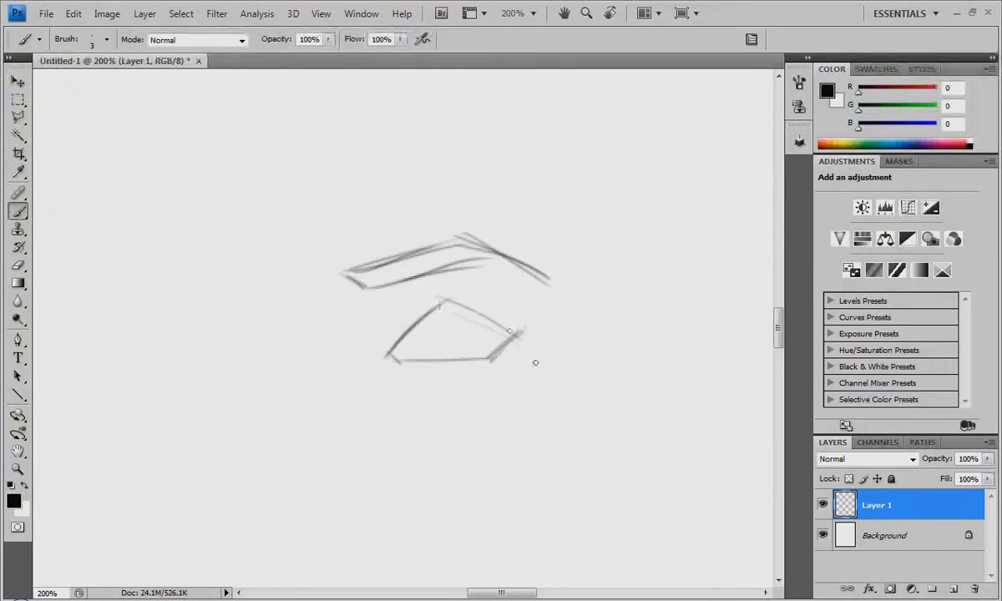
- Refine the eye sketch with inner lid contours, a crease above the upper lid and short hatch marks beneath the eye
drag(395, 349, 439, 314)
mouse_move(404, 337)
mouse_down()
mouse_move(505, 333)
mouse_move(436, 305)
mouse_move(507, 338)
mouse_up()
mouse_move(419, 319)
mouse_down()
mouse_move(445, 302)
mouse_move(522, 333)
mouse_move(481, 358)
mouse_up()
mouse_move(401, 352)
mouse_down()
mouse_move(434, 387)
mouse_move(489, 383)
mouse_up()
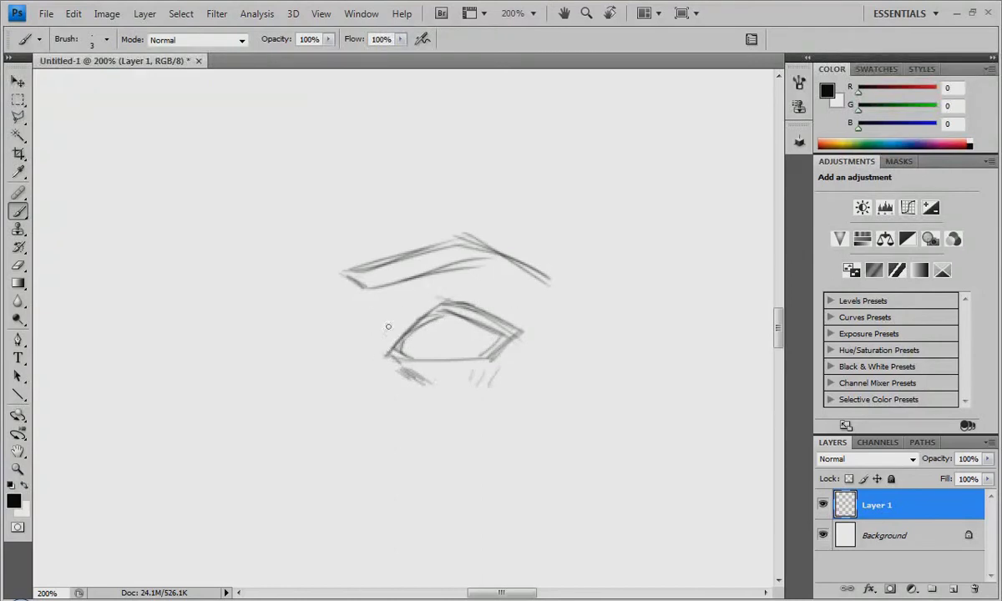
mouse_move(387, 331)
mouse_down()
mouse_move(415, 311)
mouse_move(381, 333)
mouse_move(466, 295)
mouse_move(439, 303)
mouse_move(499, 309)
mouse_up()
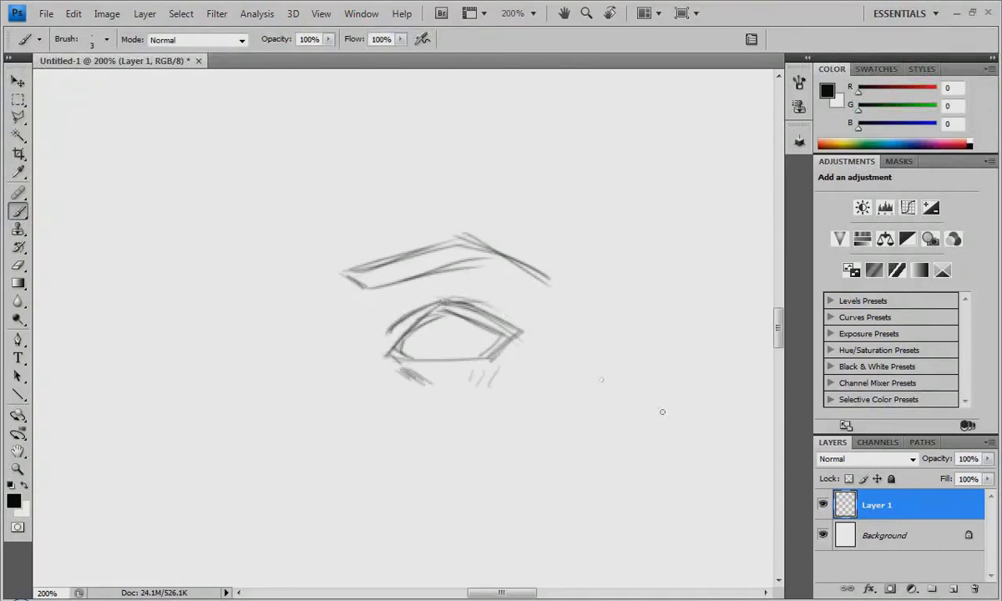
- Lower Layer 1's opacity to 38% and add a new layer above it
click(988, 459)
drag(988, 483, 940, 489)
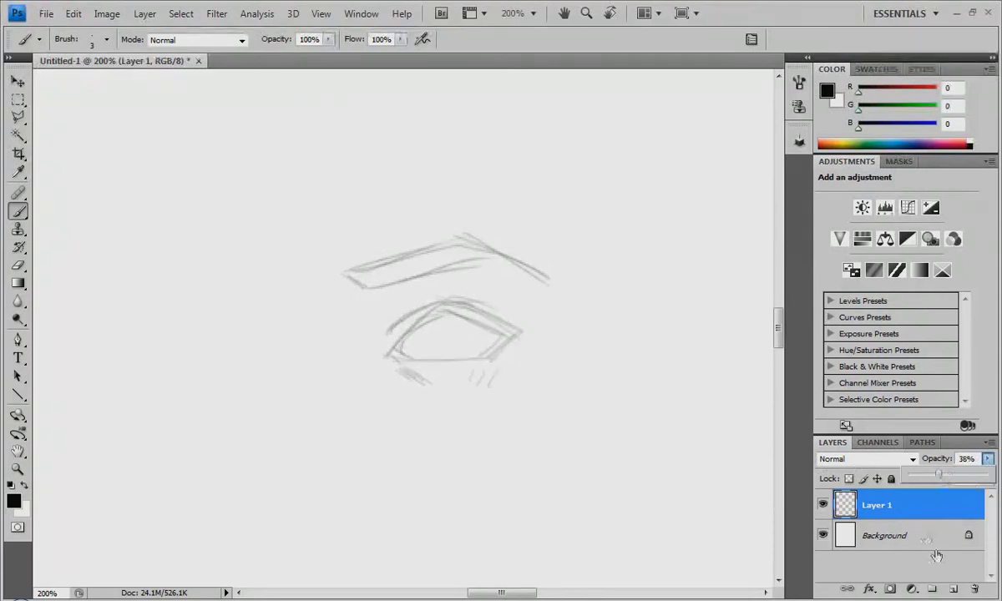
key(ctrl+shift+alt+n)
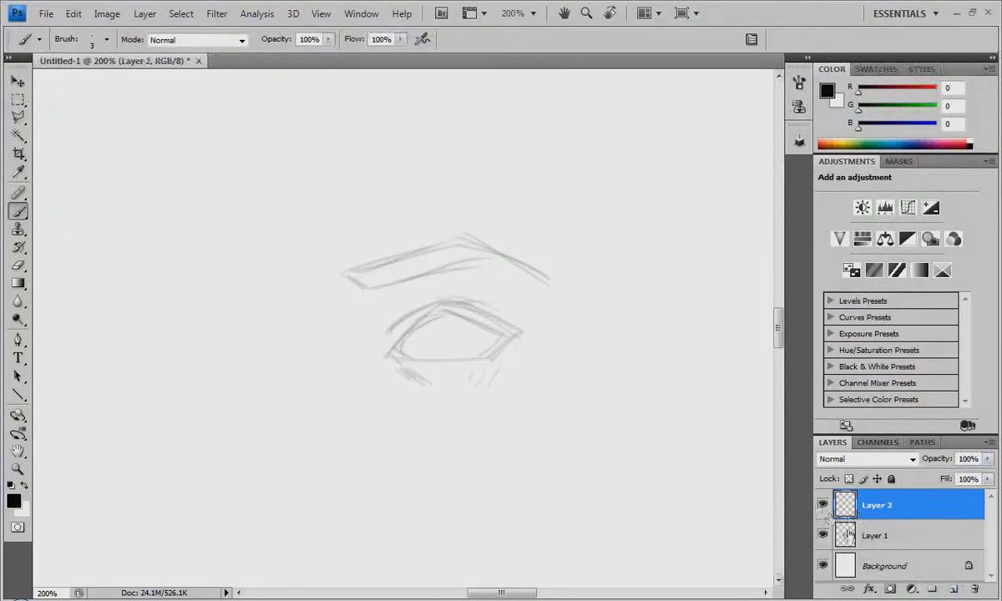
- Lock the image pixels of Layer 1 and make Layer 2 the active layer
click(875, 533)
click(864, 482)
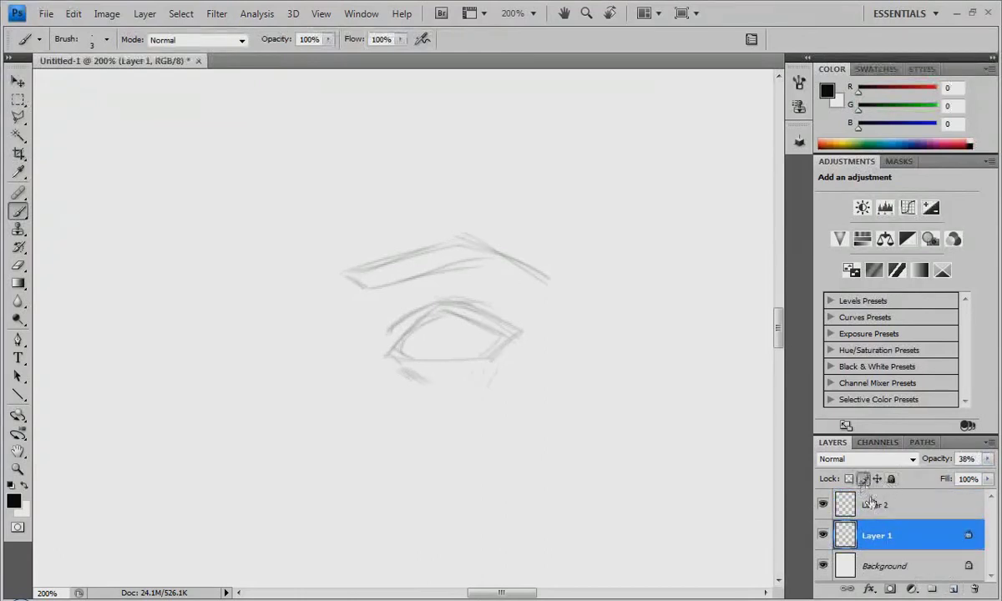
click(889, 507)
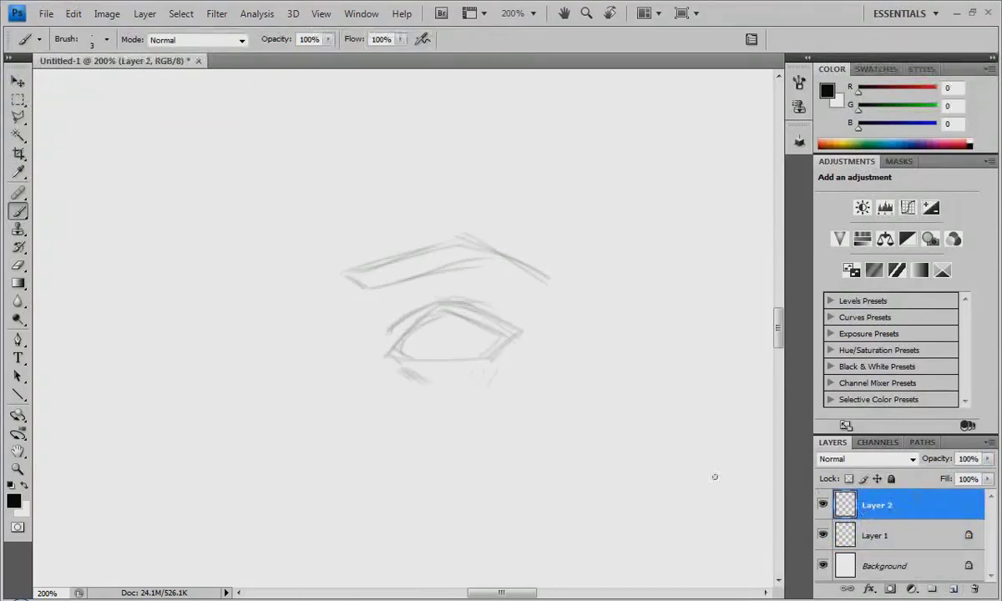
- Draw large overlapping test ellipses below the eye on Layer 2 and undo them
drag(418, 436, 462, 474)
drag(405, 456, 446, 471)
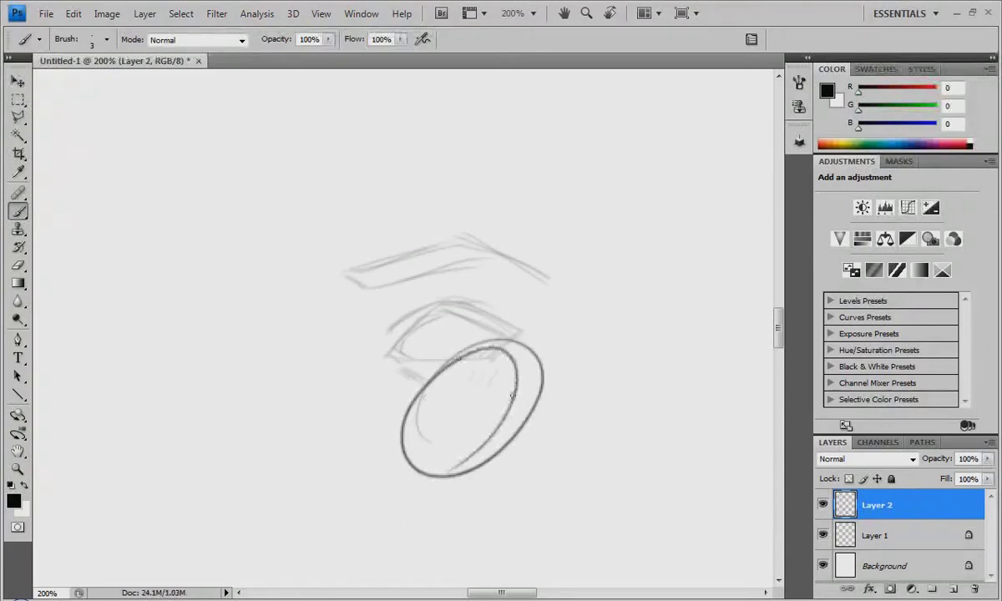
key(ctrl+z)
key(ctrl+alt+z)
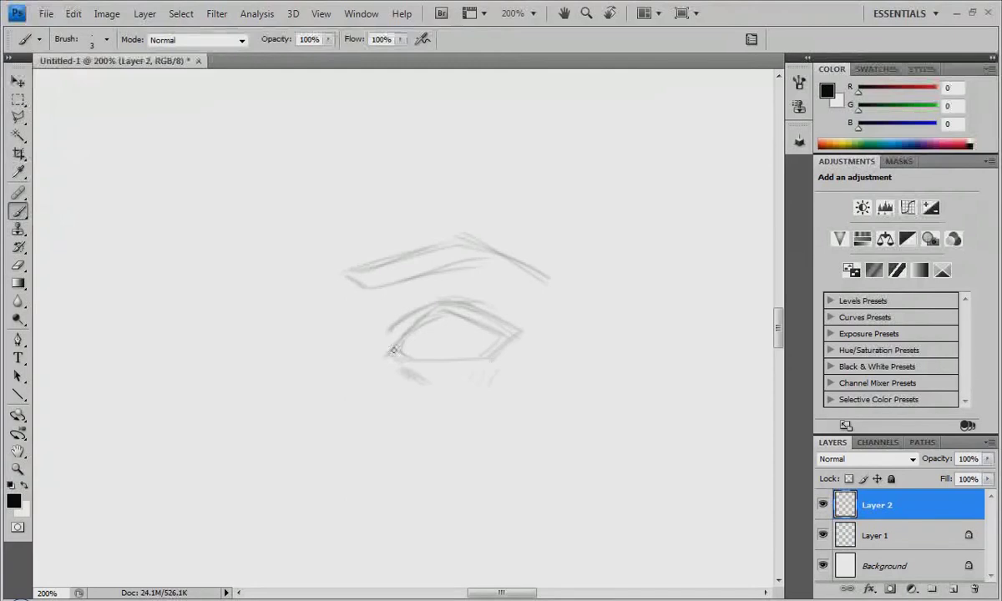
shift+right_click(345, 348)
click(306, 341)
key(alt)
right_click(351, 344)
key(Escape)
key(alt)
- Reduce the brush size to 2 px and ink the upper lid line and inner corner of the eye on Layer 2
key(bracketleft)
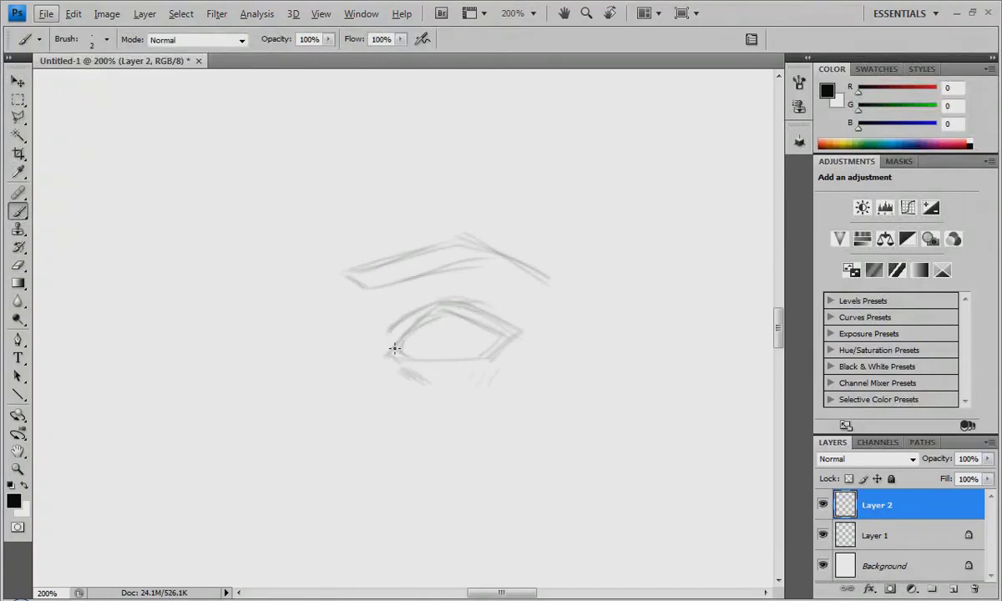
mouse_move(396, 348)
mouse_down()
mouse_move(413, 329)
mouse_move(400, 345)
mouse_move(416, 324)
mouse_move(400, 349)
mouse_move(435, 313)
mouse_move(406, 330)
mouse_move(436, 309)
mouse_up()
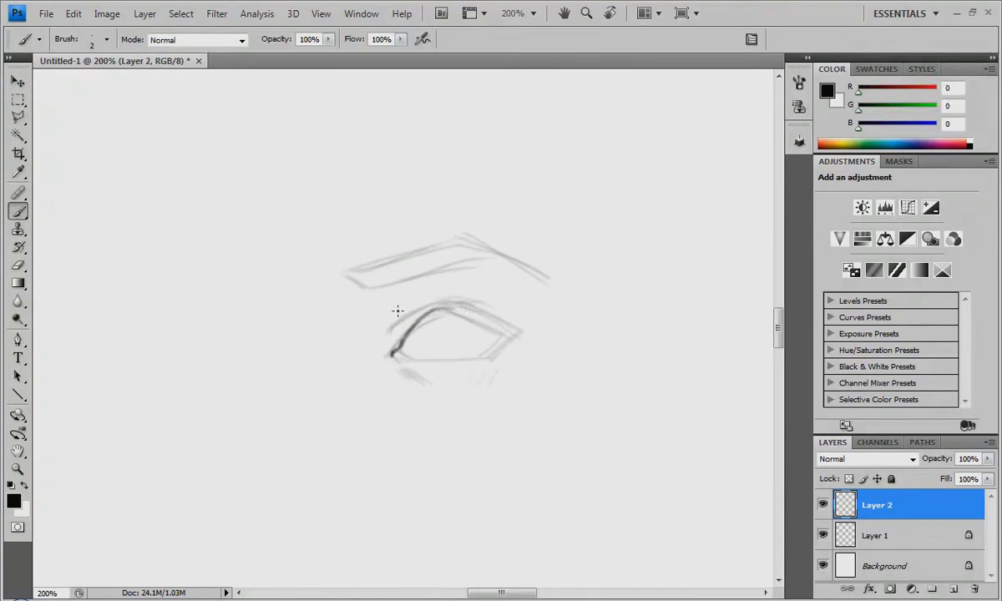
mouse_move(435, 310)
mouse_down()
mouse_move(498, 326)
mouse_move(457, 304)
mouse_move(465, 337)
mouse_up()
mouse_move(404, 348)
mouse_down()
mouse_move(399, 357)
mouse_move(427, 357)
mouse_up()
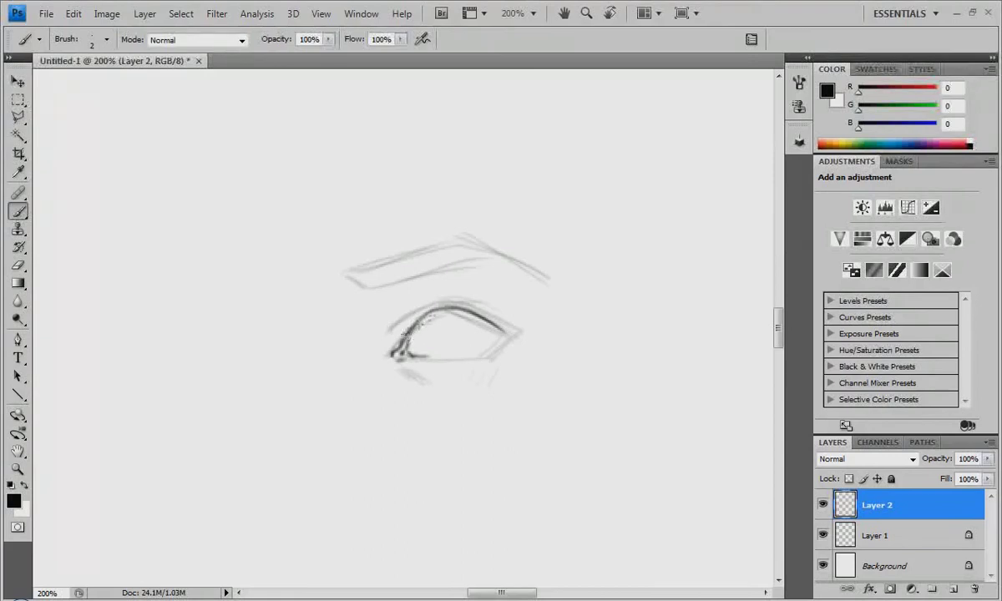
- Thicken the upper lid line in solid black and draw lashes along its middle and outer part
mouse_move(410, 339)
mouse_down()
mouse_move(437, 312)
mouse_move(455, 314)
mouse_move(418, 328)
mouse_move(464, 314)
mouse_move(413, 294)
mouse_move(501, 334)
mouse_move(423, 287)
mouse_move(474, 315)
mouse_move(443, 296)
mouse_move(397, 306)
mouse_move(451, 314)
mouse_up()
key(bracketright)
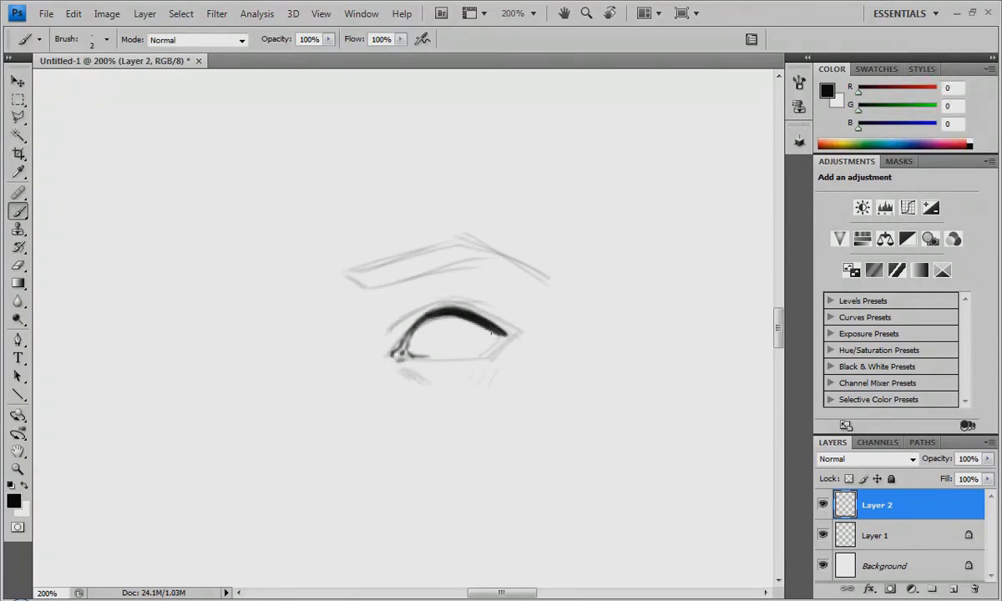
mouse_move(503, 334)
mouse_down()
mouse_move(522, 333)
mouse_move(514, 323)
mouse_up()
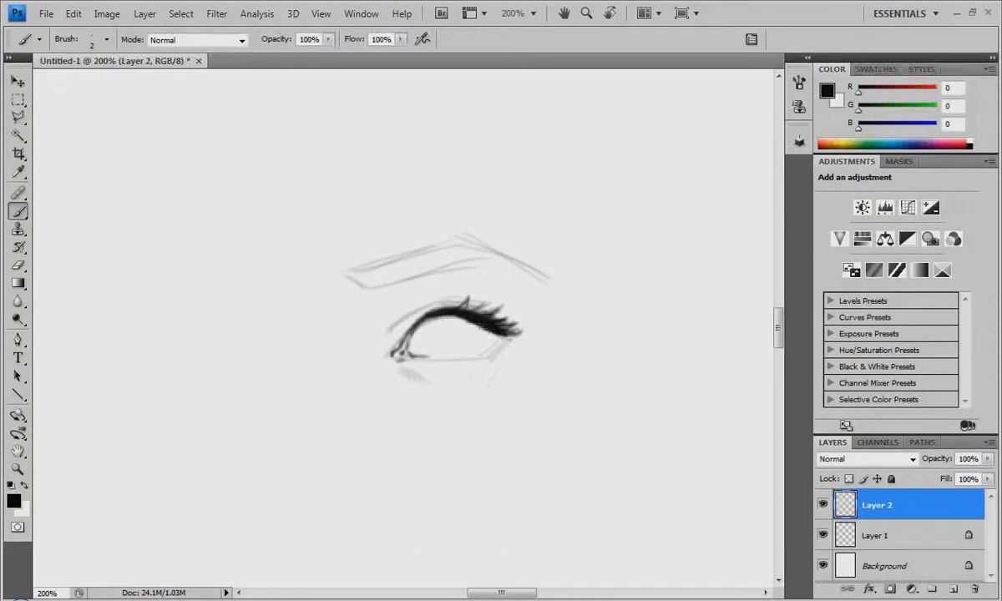
drag(503, 336, 516, 340)
drag(470, 308, 479, 295)
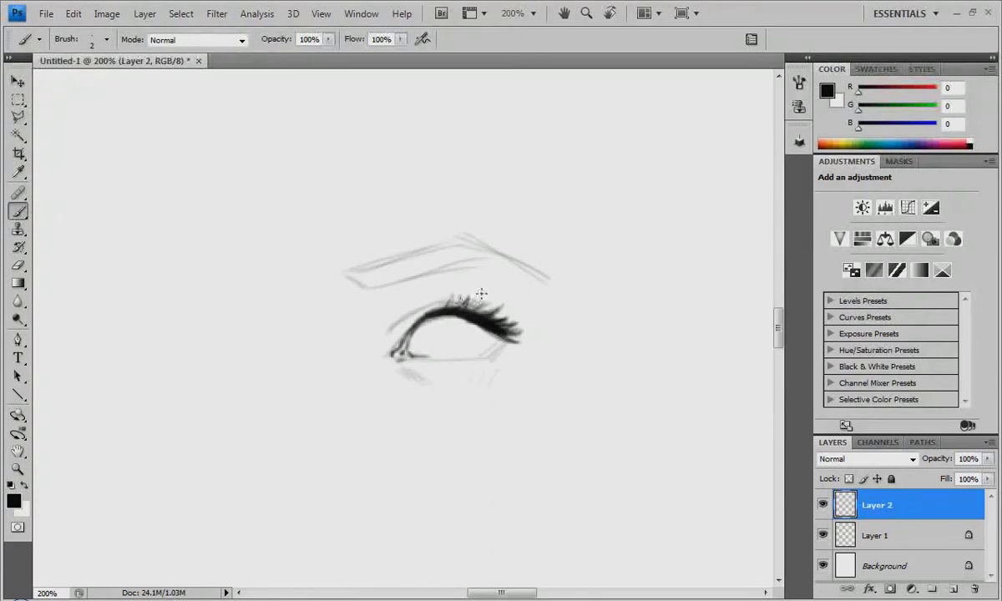
- Ink the lower lid, outer corner and upper eyelid crease, and shade the inner rim near the tear duct
mouse_move(403, 350)
mouse_down()
mouse_move(401, 359)
mouse_move(424, 365)
mouse_move(500, 353)
mouse_up()
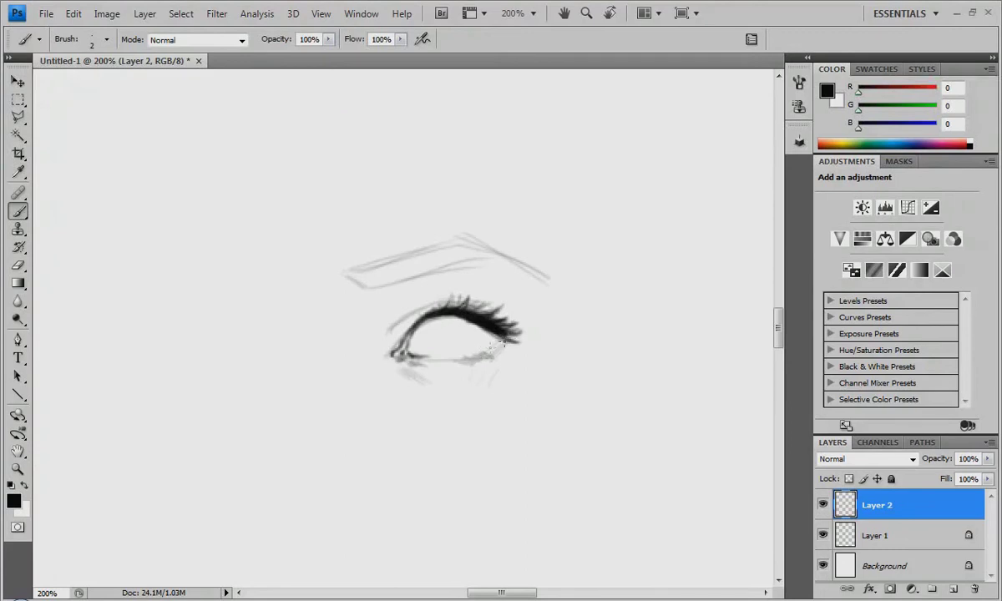
drag(489, 349, 497, 342)
mouse_move(392, 339)
mouse_down()
mouse_move(403, 319)
mouse_move(443, 302)
mouse_move(401, 286)
mouse_move(428, 286)
mouse_move(399, 290)
mouse_up()
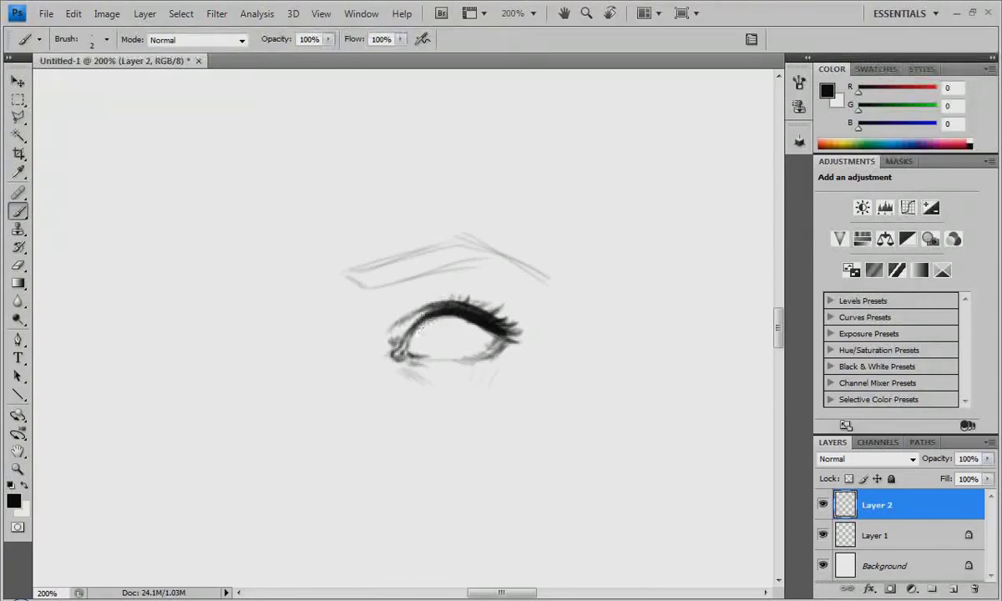
mouse_move(425, 324)
mouse_down()
mouse_move(416, 332)
mouse_move(428, 321)
mouse_up()
drag(411, 350, 423, 355)
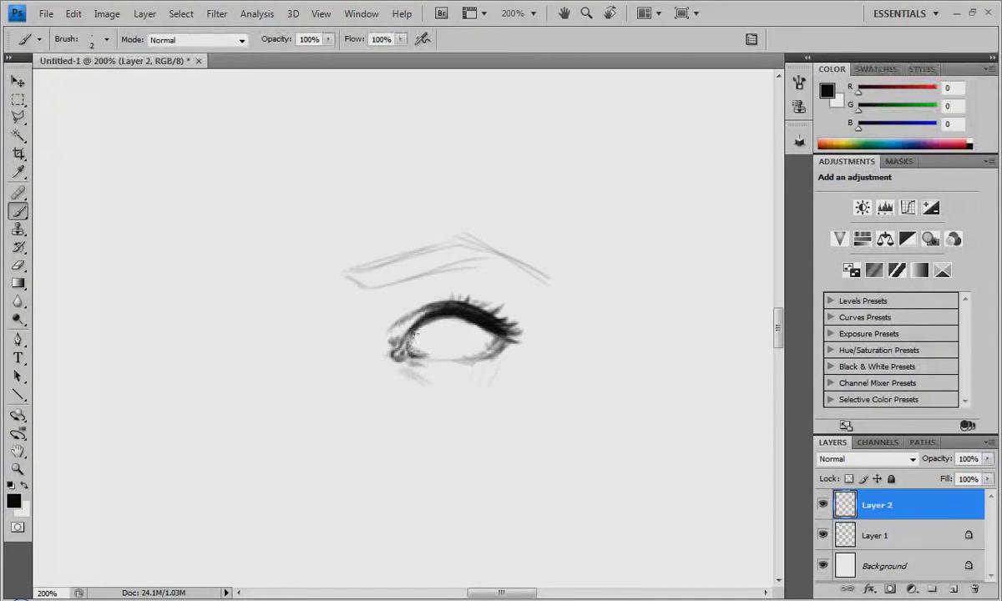
- Add lower lashes and longer outer lashes, fill in the upper lashes, and shade the skin beneath the eye
drag(411, 355, 436, 360)
mouse_move(466, 360)
mouse_down()
mouse_move(486, 367)
mouse_move(464, 333)
mouse_move(517, 354)
mouse_move(463, 324)
mouse_move(533, 342)
mouse_move(482, 332)
mouse_move(529, 341)
mouse_move(520, 306)
mouse_up()
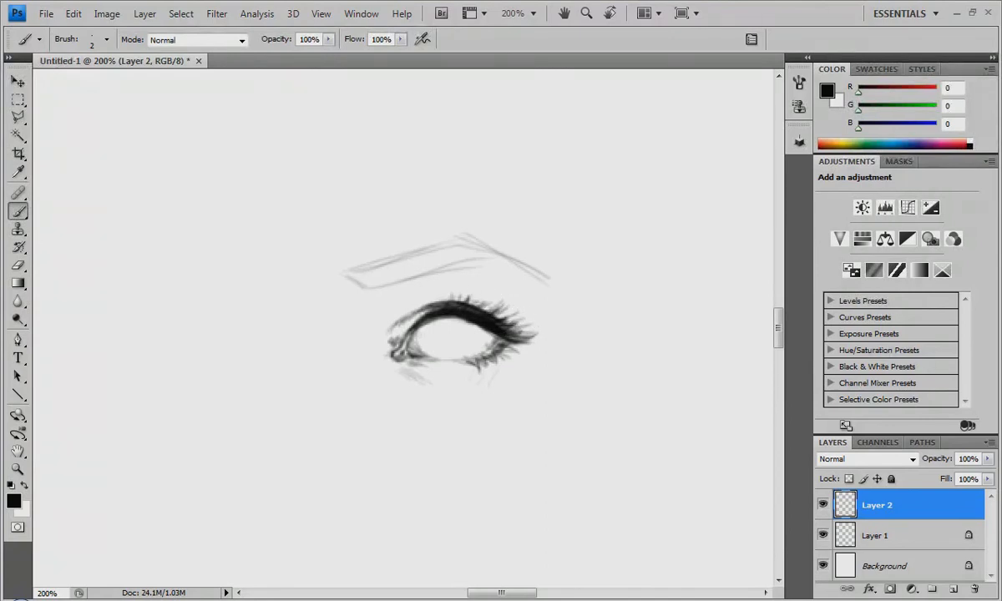
drag(441, 302, 440, 293)
drag(407, 354, 426, 362)
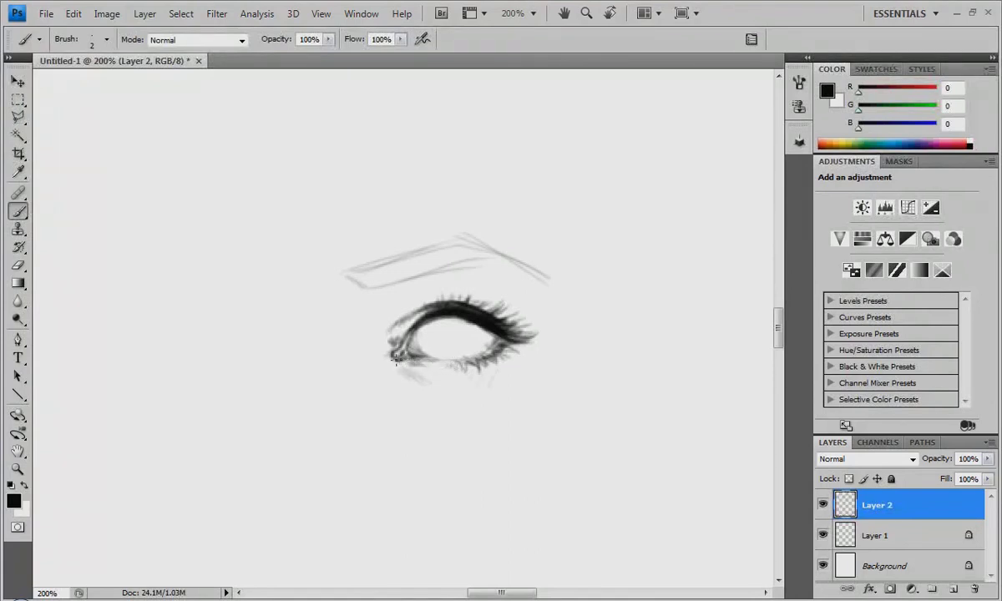
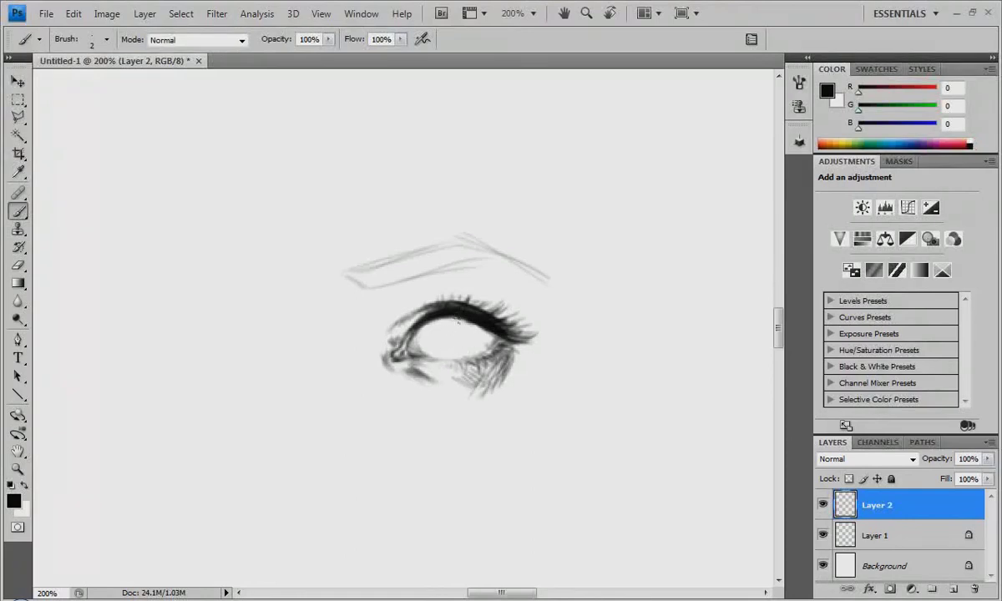
- Draw and shade a round dark iris and pupil under the upper lid, and swap the foreground colour to white
mouse_move(456, 319)
mouse_down()
mouse_move(452, 348)
mouse_move(466, 356)
mouse_move(449, 347)
mouse_move(476, 354)
mouse_move(484, 329)
mouse_move(483, 350)
mouse_move(486, 338)
mouse_move(436, 299)
mouse_up()
drag(467, 332, 470, 336)
drag(456, 322, 467, 326)
mouse_move(451, 323)
mouse_down()
mouse_move(459, 324)
mouse_move(443, 324)
mouse_move(454, 350)
mouse_move(472, 354)
mouse_move(442, 334)
mouse_move(462, 321)
mouse_move(450, 317)
mouse_move(466, 340)
mouse_up()
drag(450, 318, 474, 347)
drag(455, 342, 478, 346)
drag(464, 324, 470, 329)
key(x)
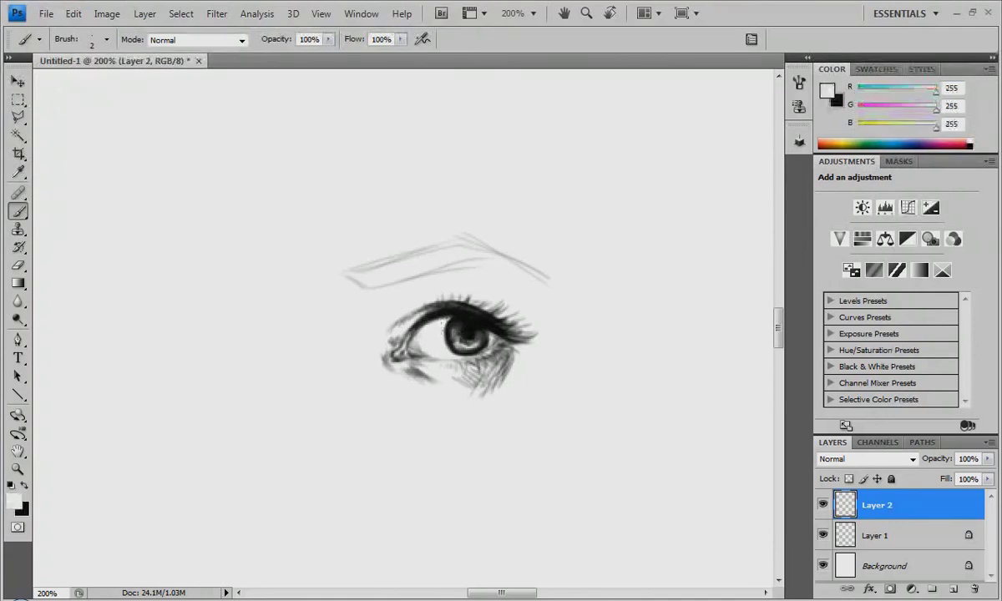